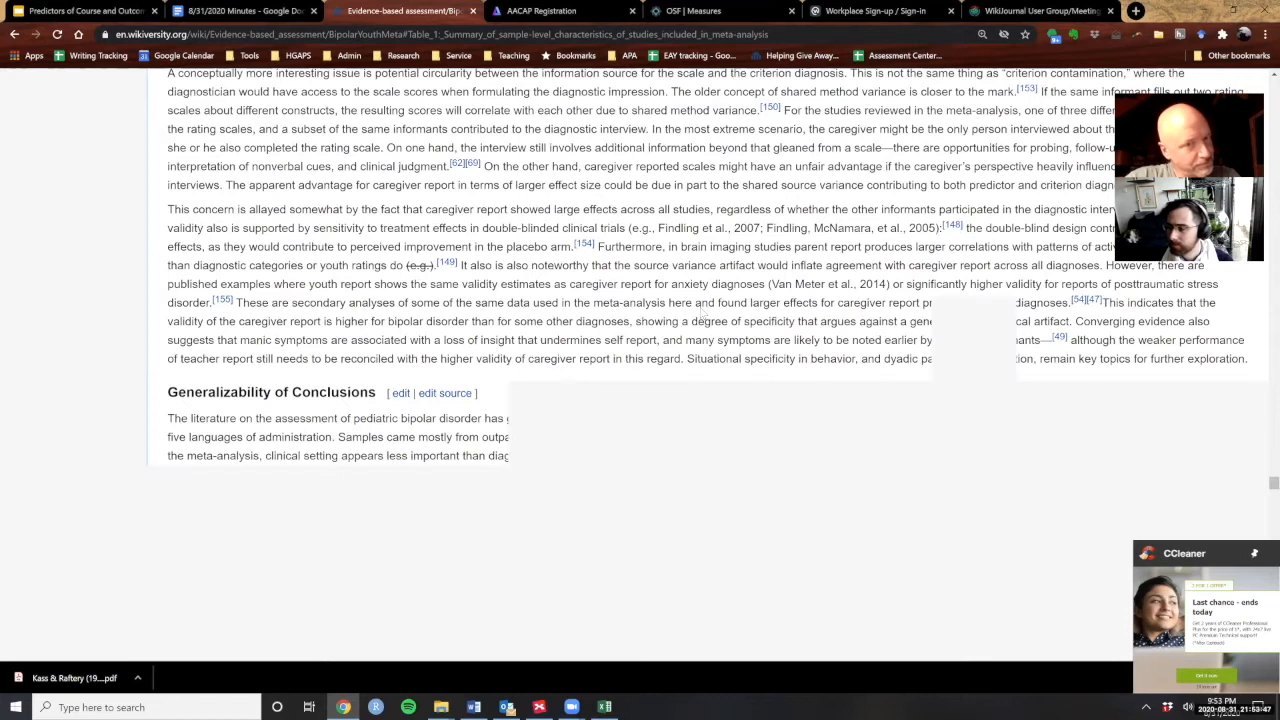
- Look through the rest of the article and its full reference list for faulty citations
scroll(703, 313, down, 3)
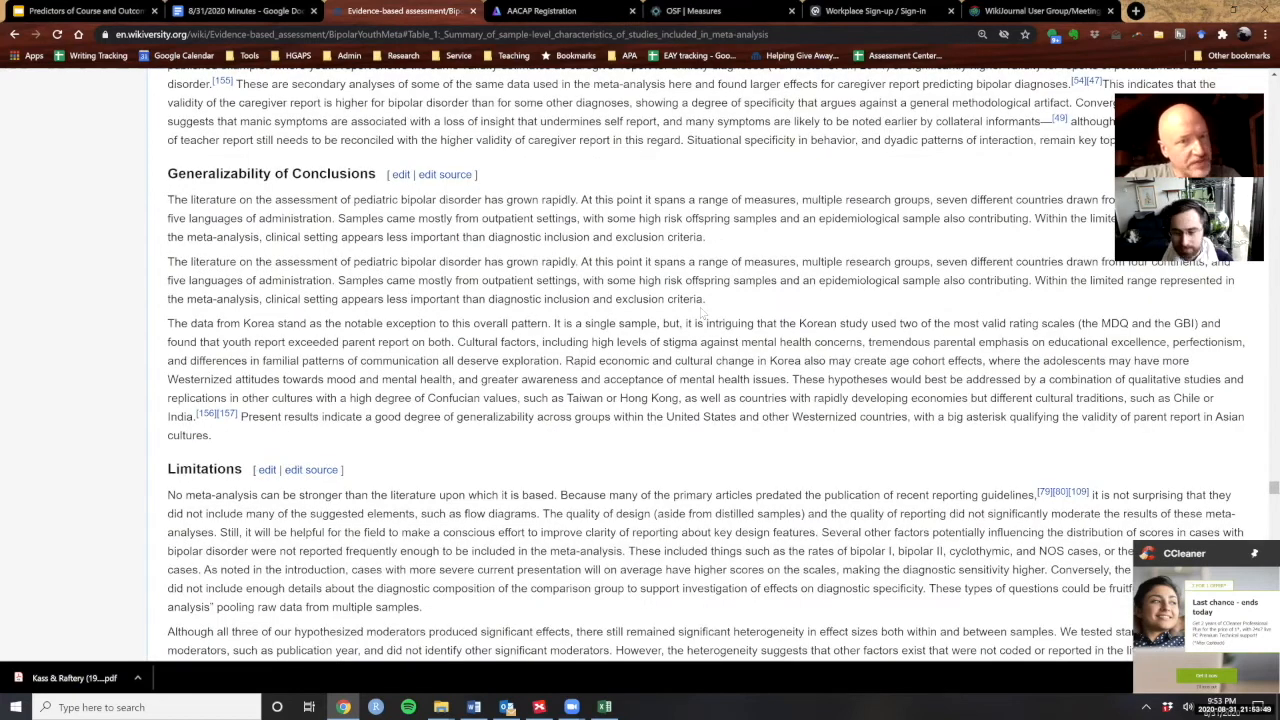
scroll(703, 313, down, 10)
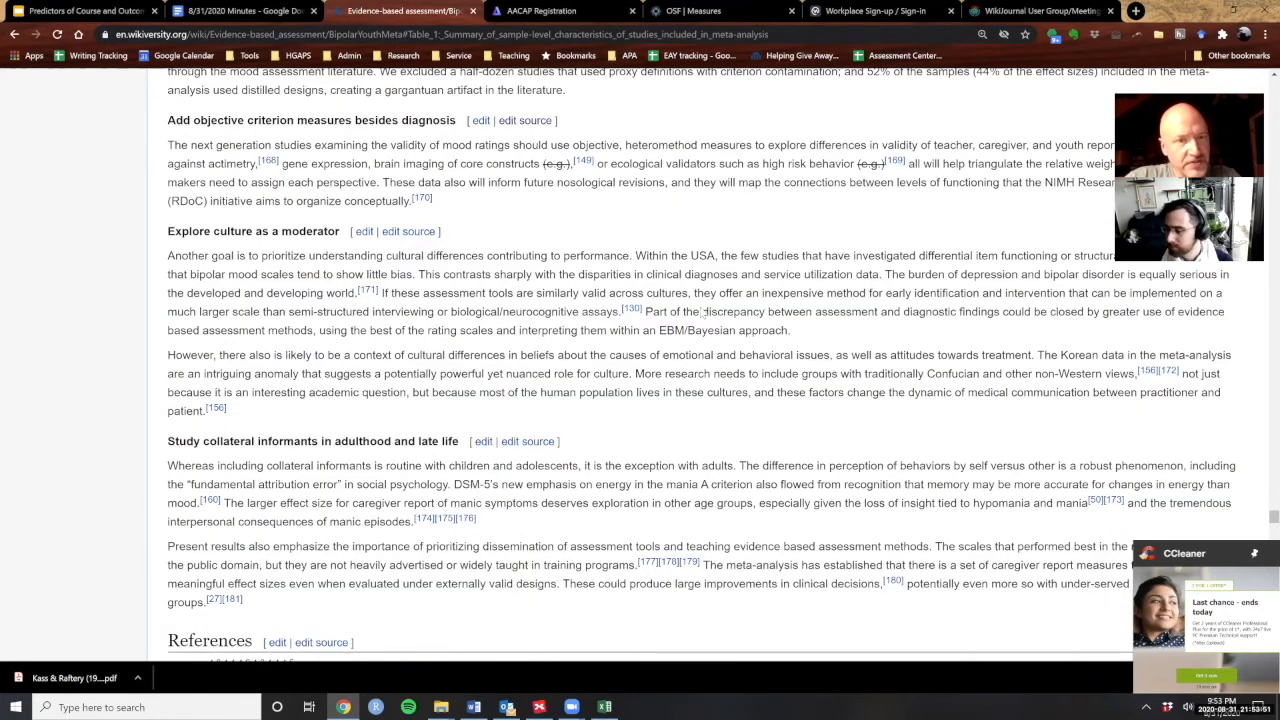
scroll(702, 313, down, 3)
scroll(702, 313, down, 3)
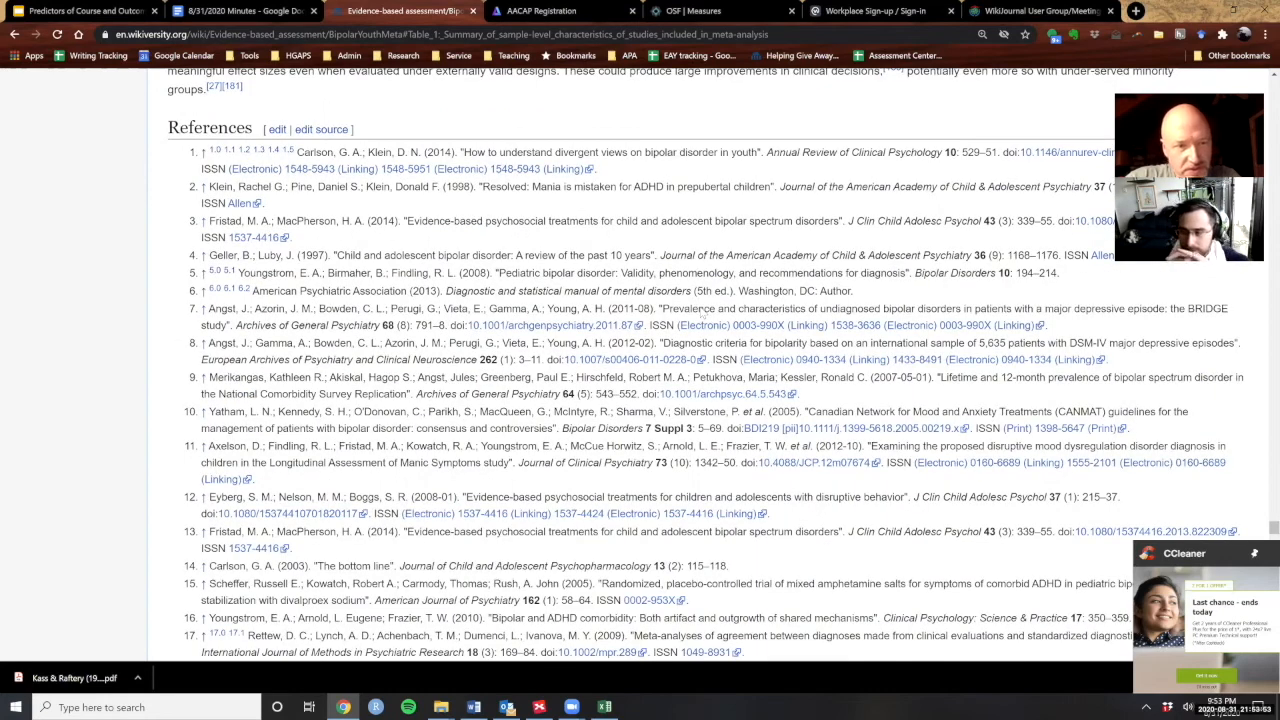
scroll(702, 313, down, 15)
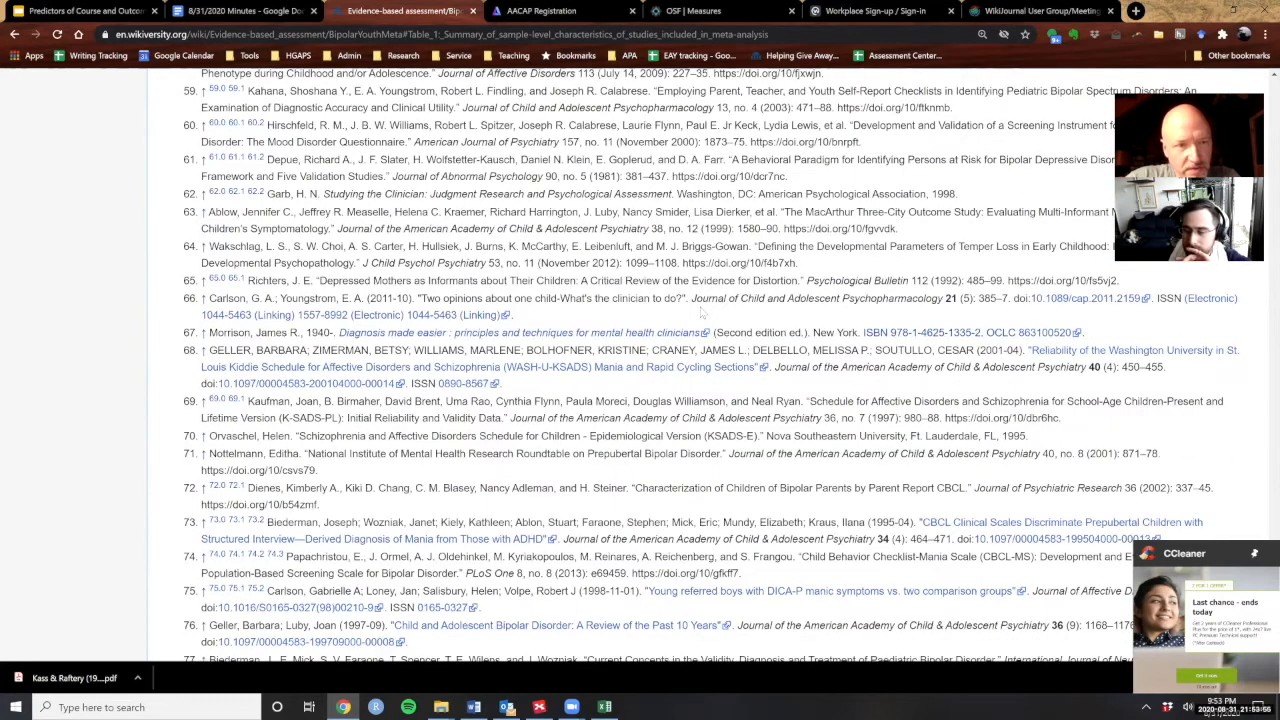
scroll(702, 313, down, 15)
scroll(704, 314, down, 10)
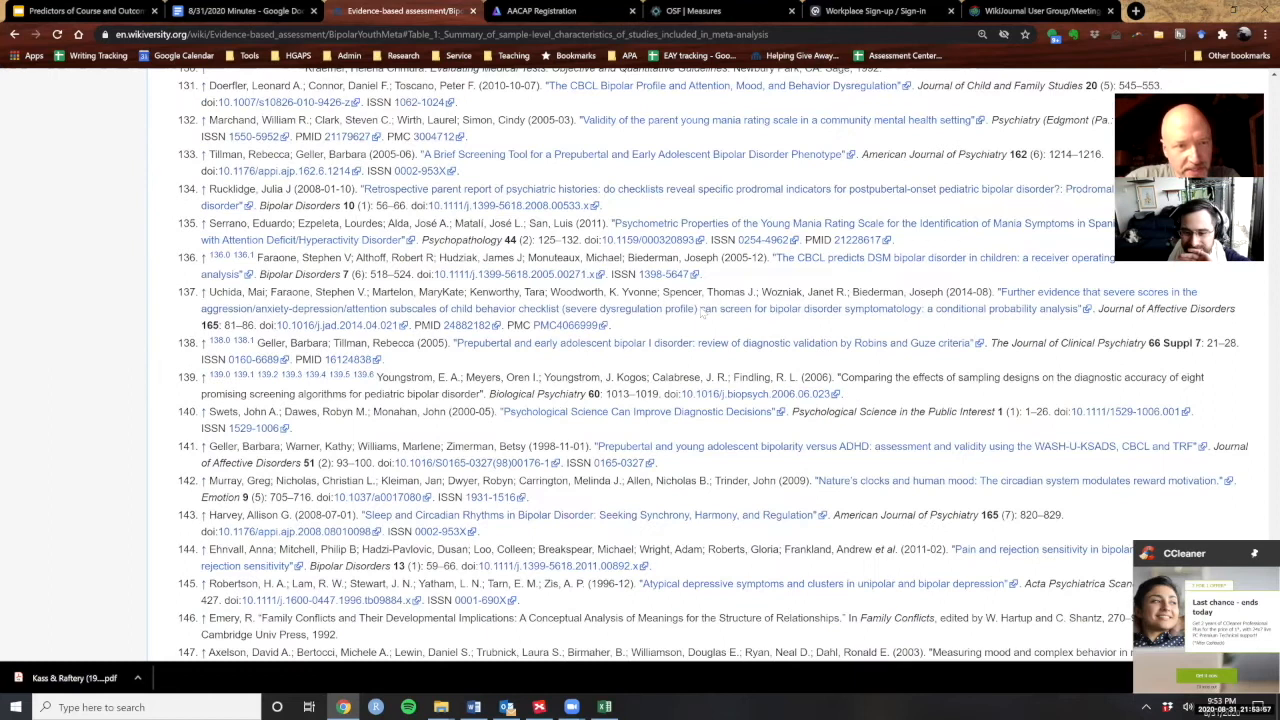
scroll(704, 314, down, 15)
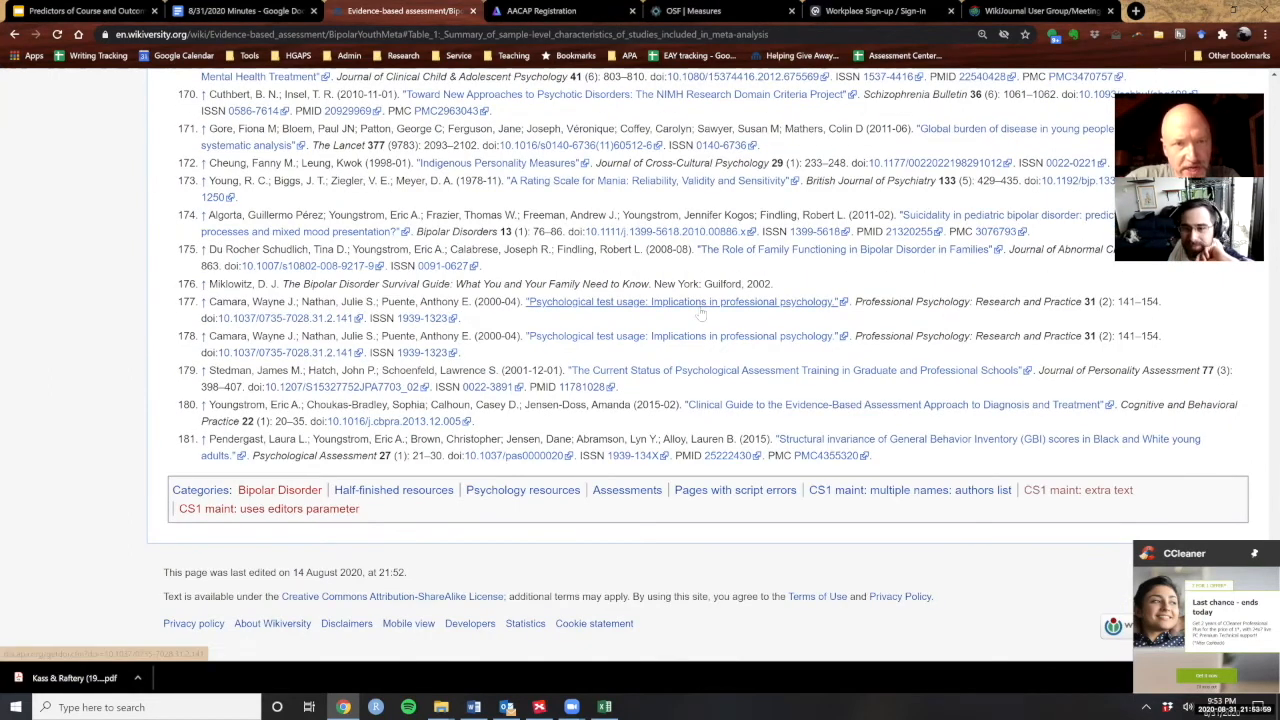
scroll(704, 314, up, 5)
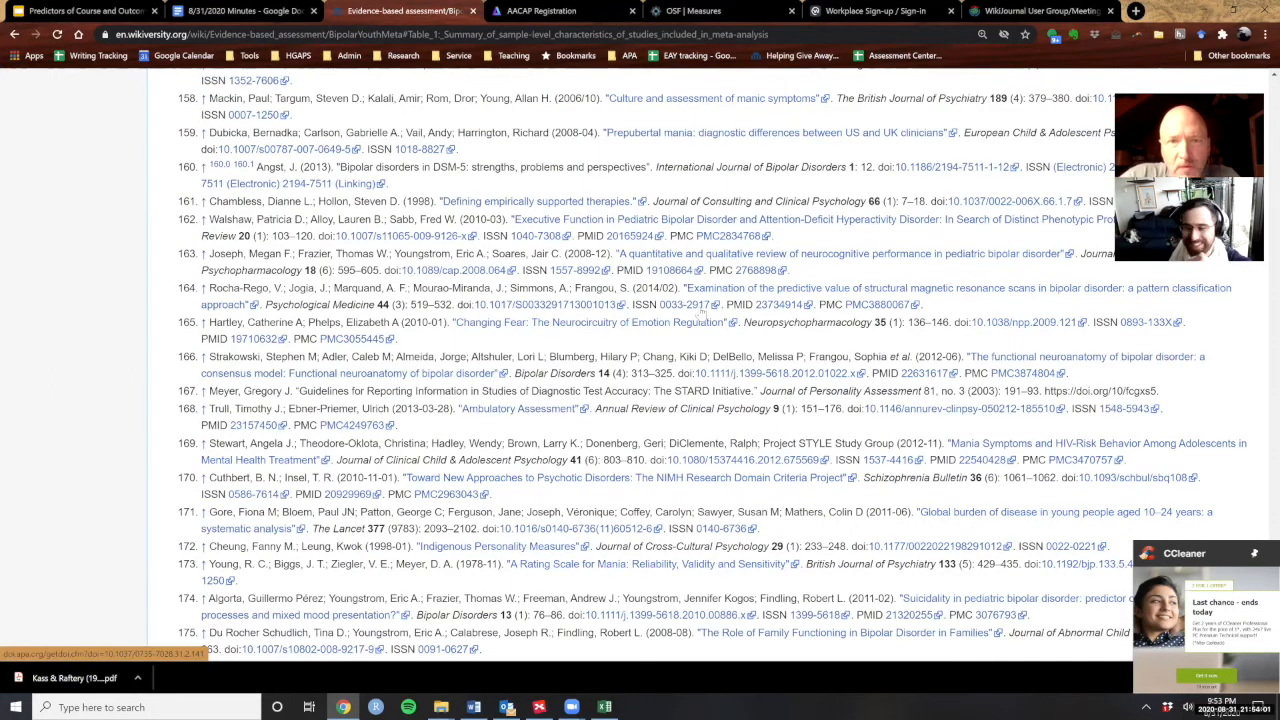
scroll(704, 314, up, 4)
scroll(704, 314, up, 4)
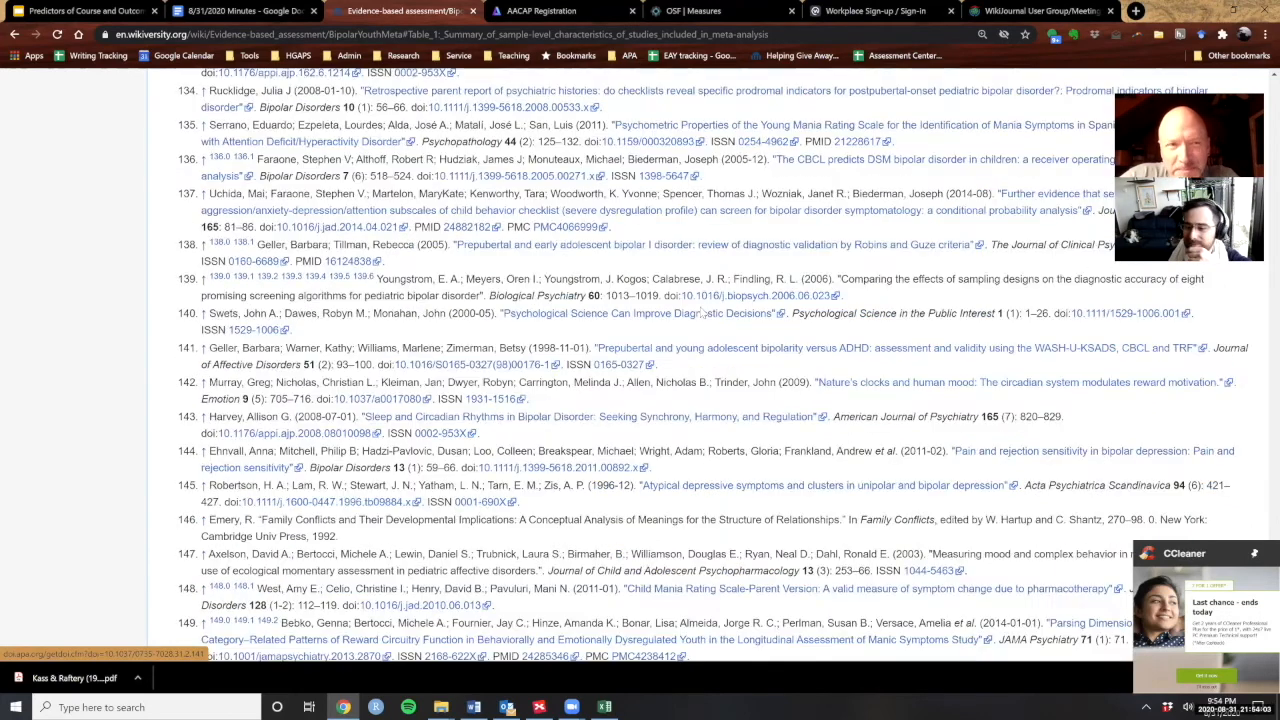
scroll(704, 314, up, 7)
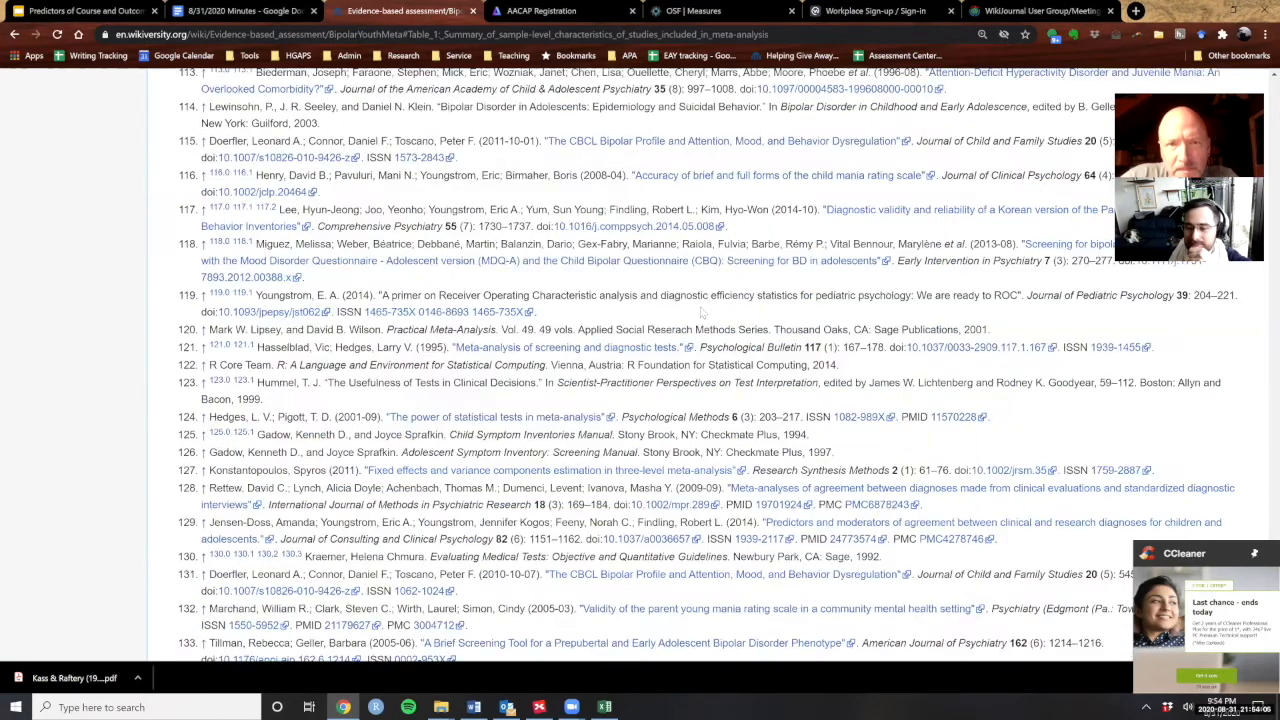
scroll(703, 314, up, 3)
scroll(700, 308, up, 4)
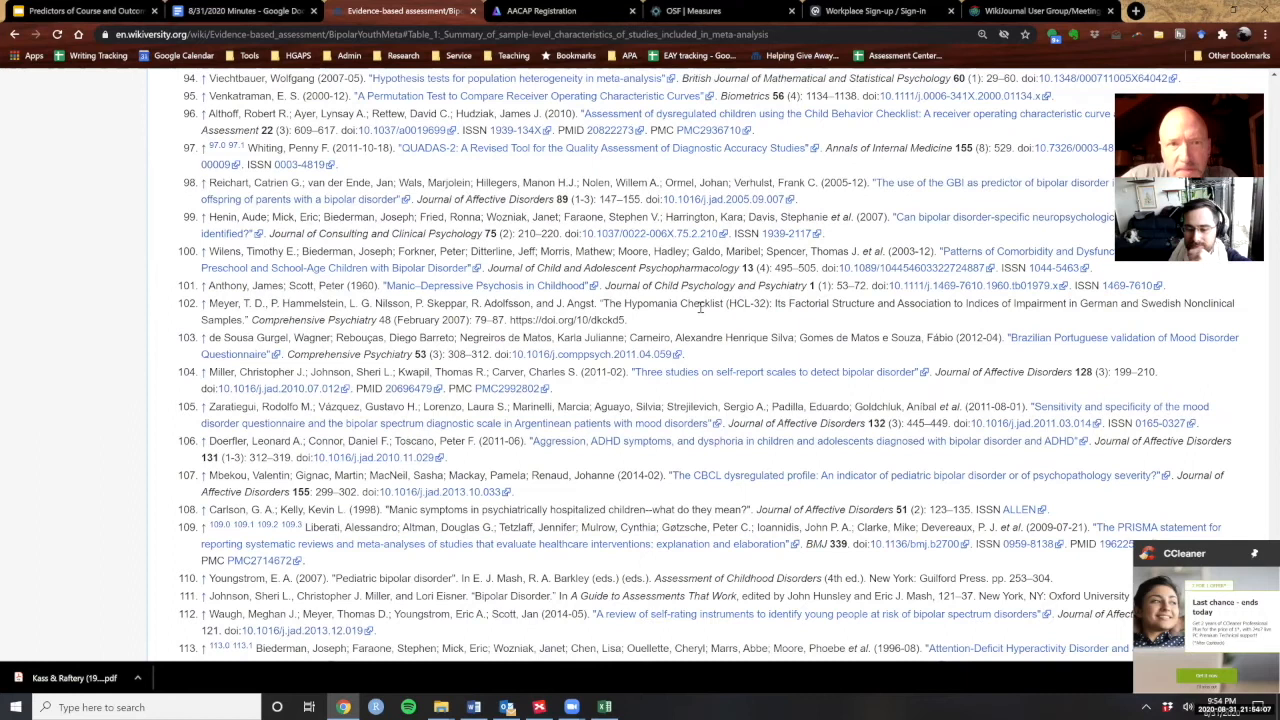
scroll(700, 308, up, 3)
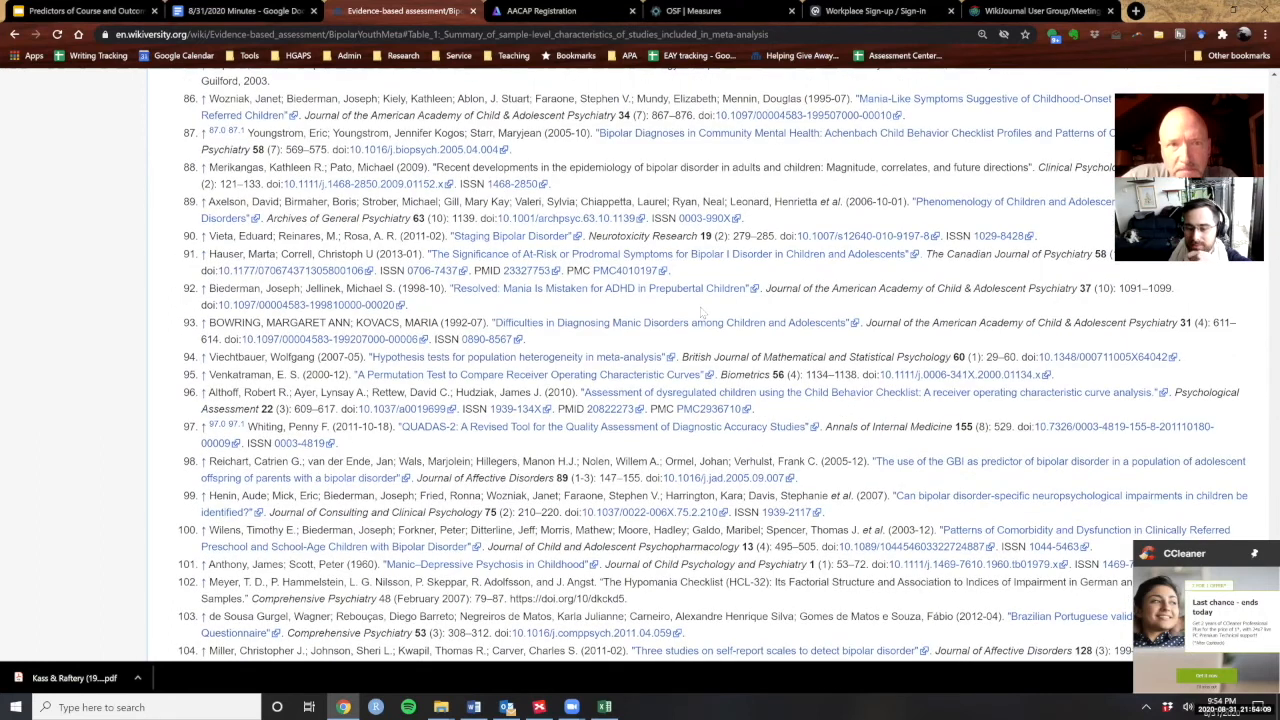
scroll(703, 314, up, 3)
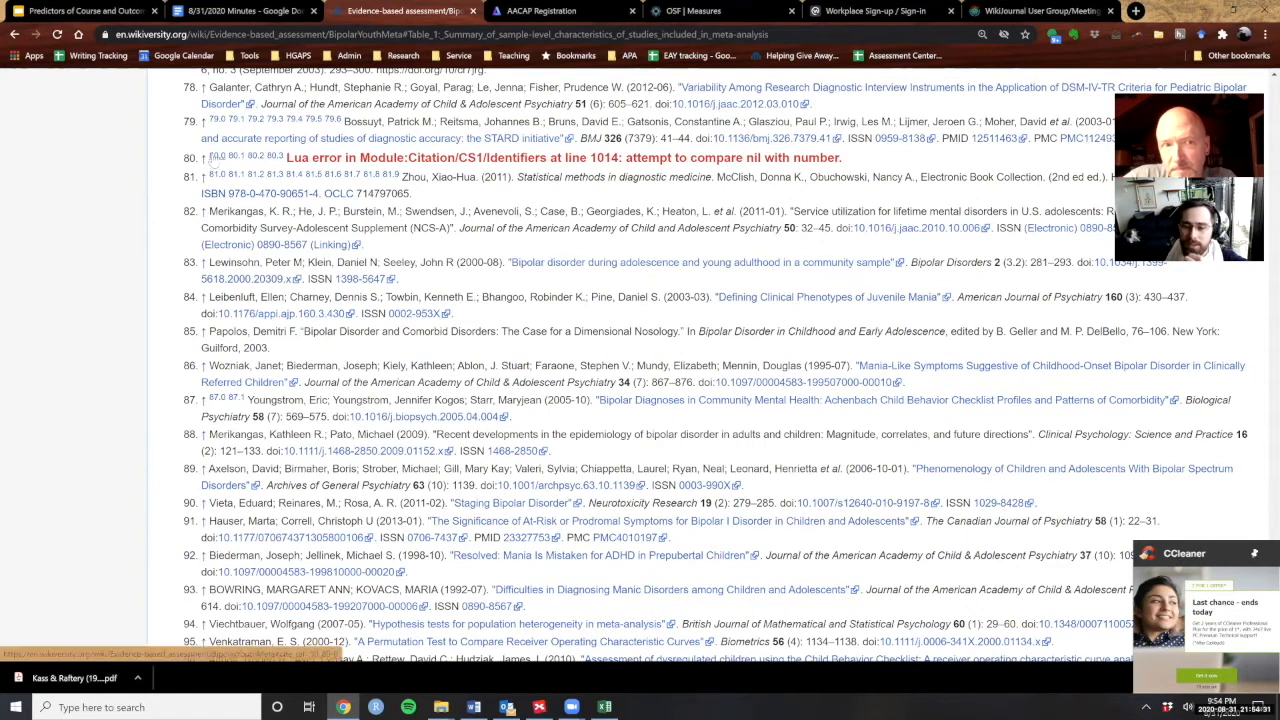
- Jump from the Lua error entry, reference 80, to its first in-text citation in the article
click(215, 156)
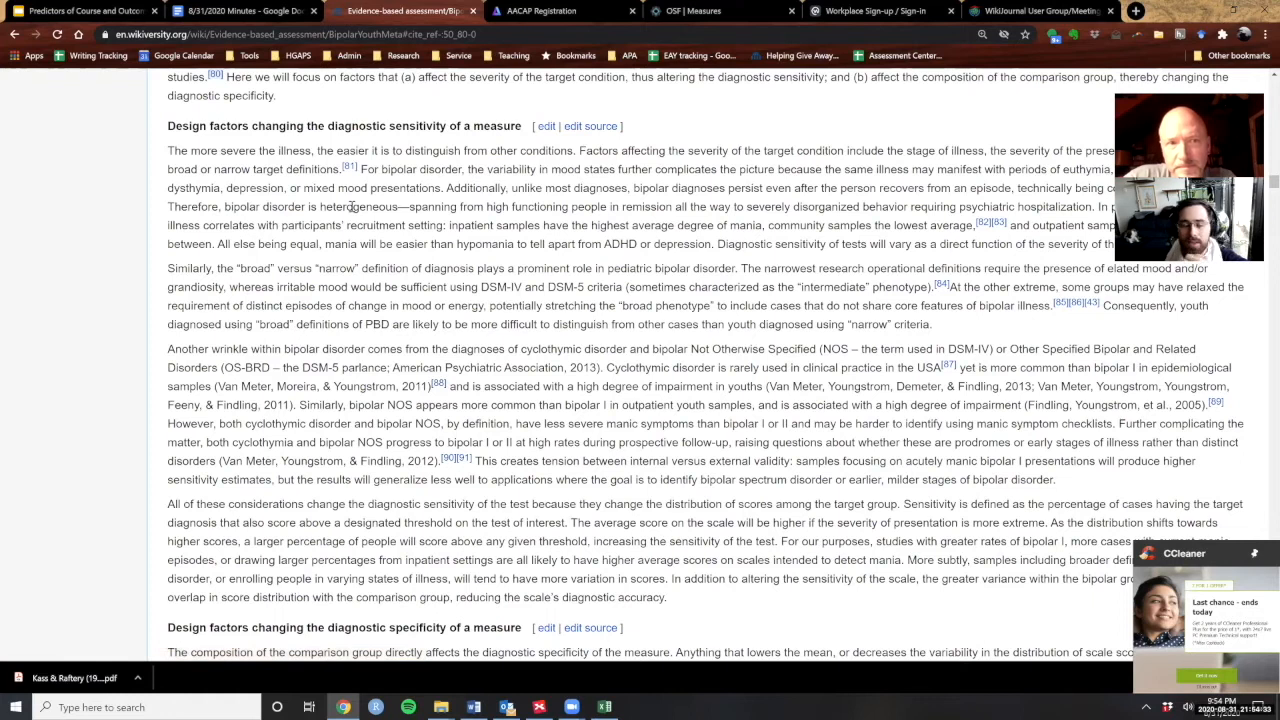
scroll(352, 208, up, 1)
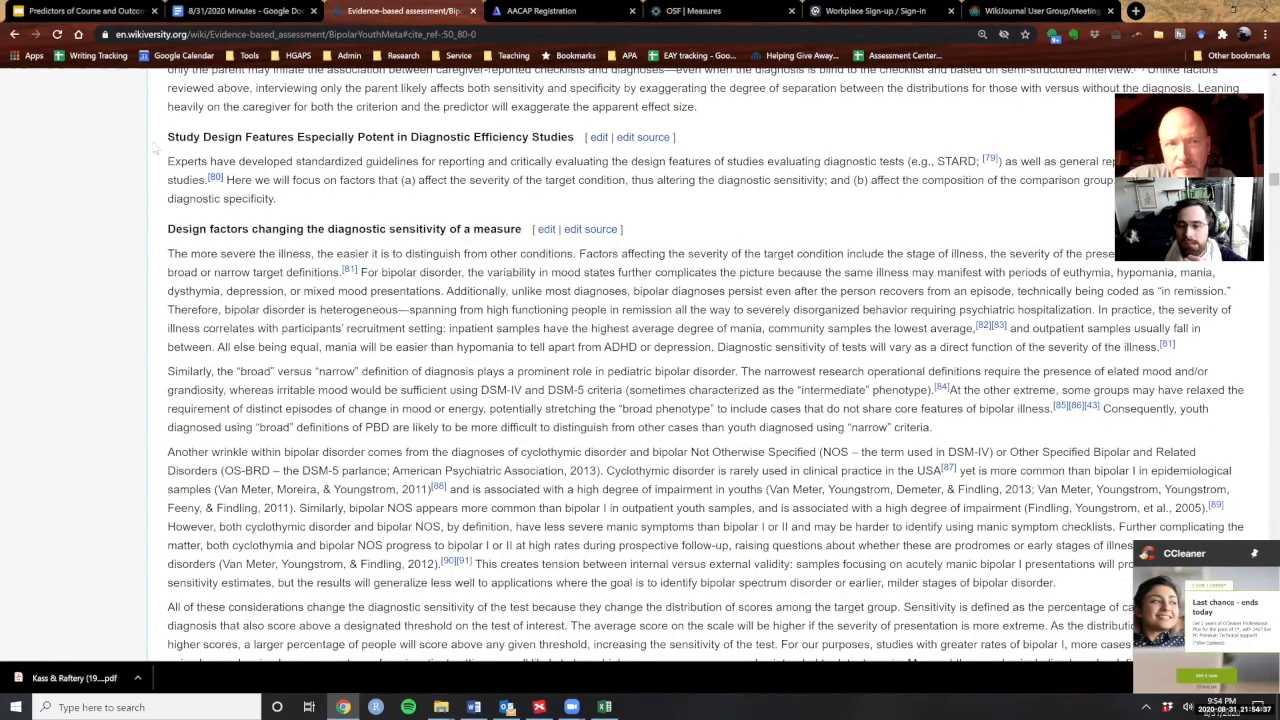
mouse_move(215, 182)
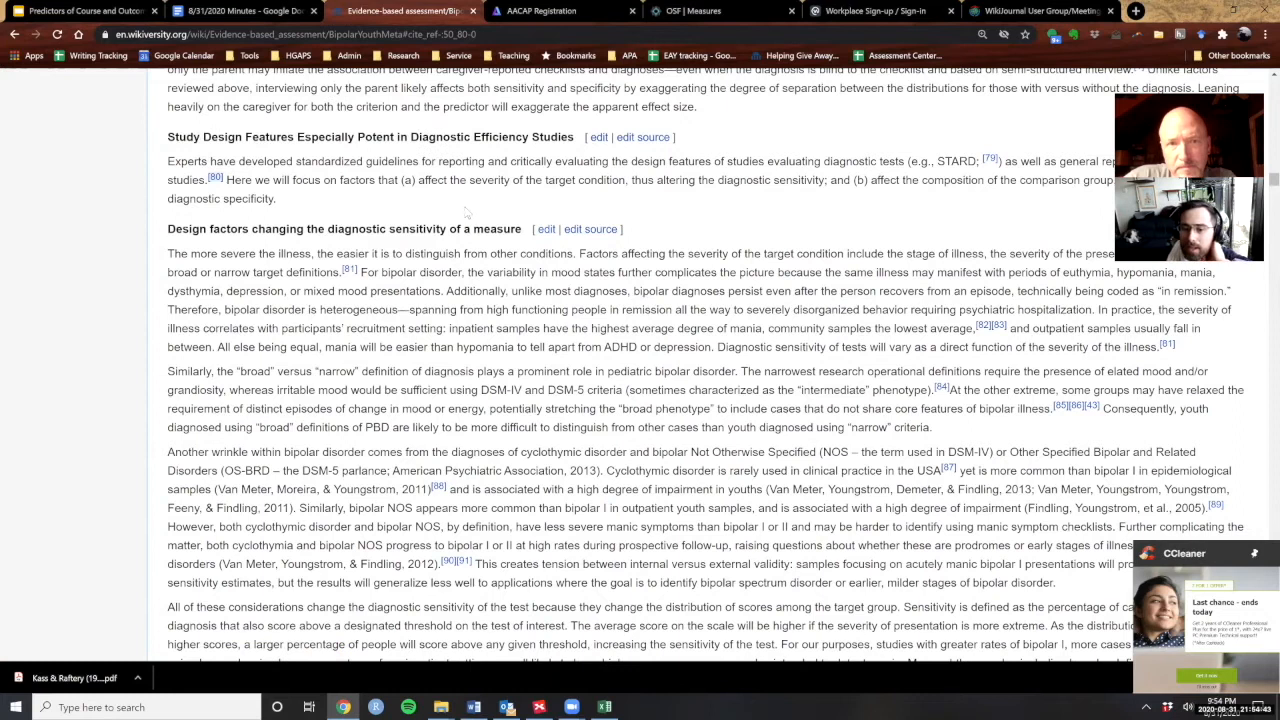
- Inspect the wikitext of the ":50" Cite web reference in the source of "Study Design Features Especially Potent in Diagnostic Efficiency Studies"
click(645, 139)
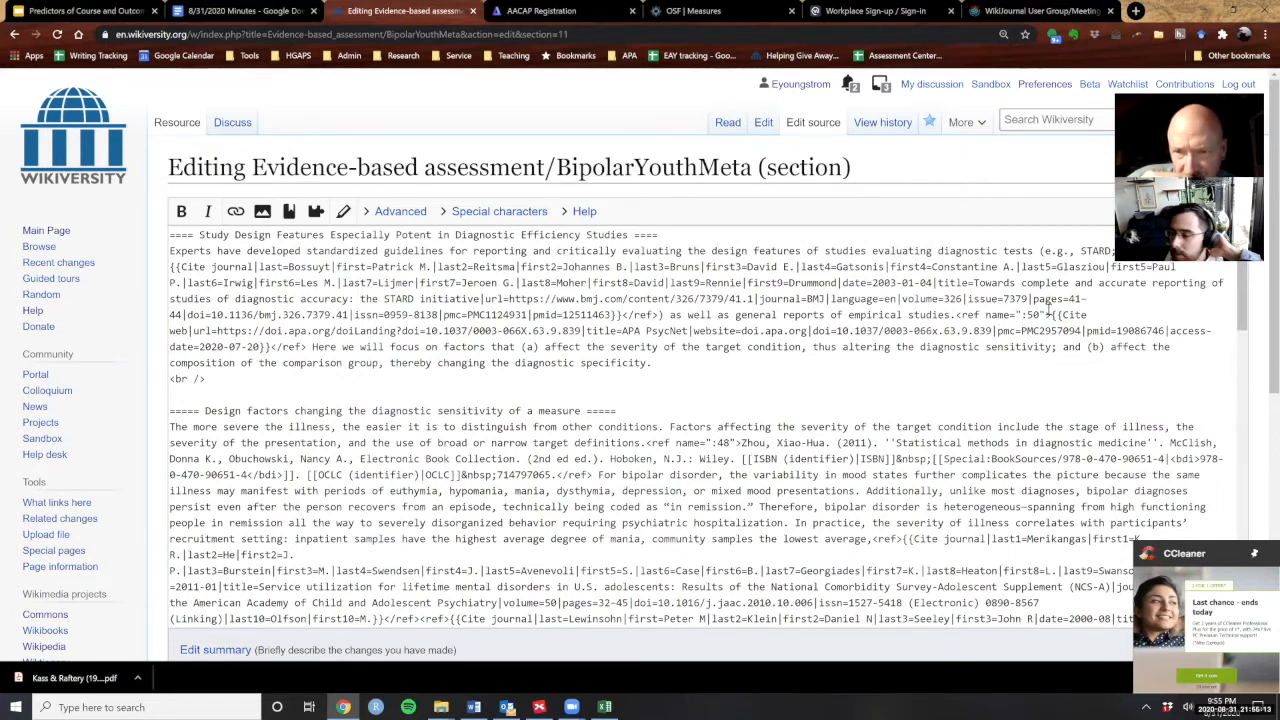
drag(1052, 314, 540, 284)
drag(353, 334, 310, 347)
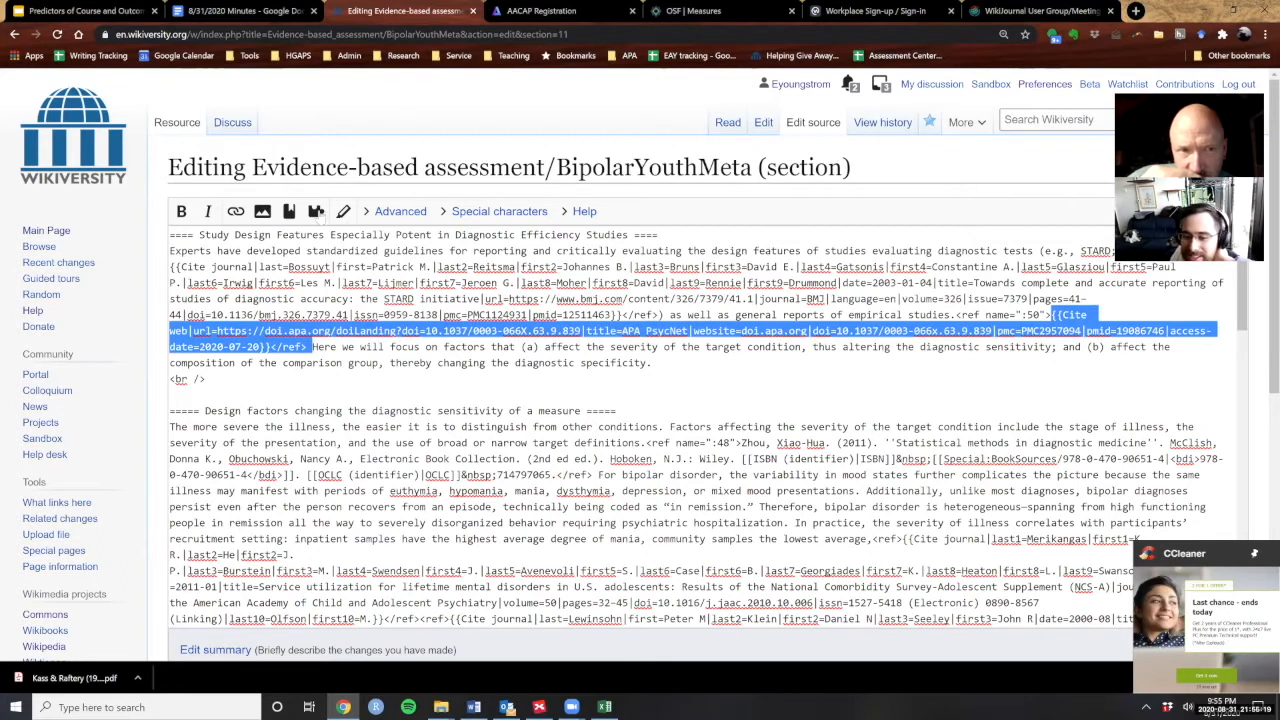
click(15, 34)
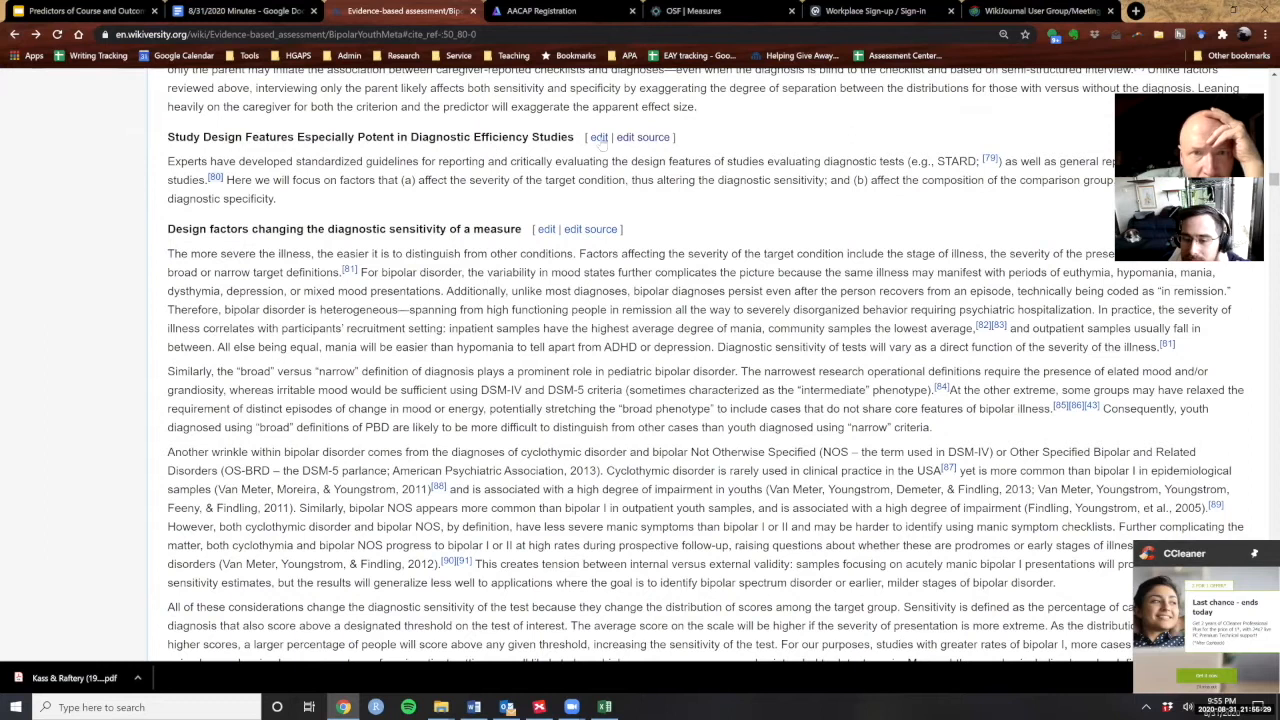
click(665, 145)
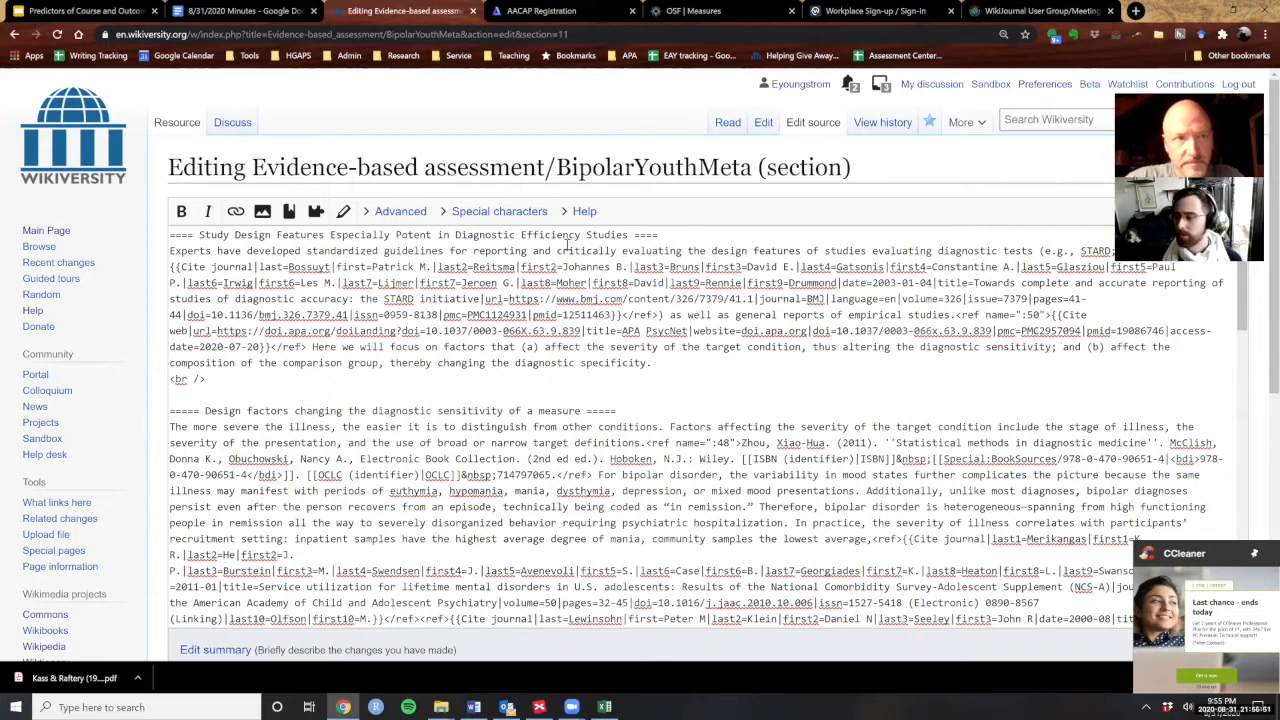
click(15, 35)
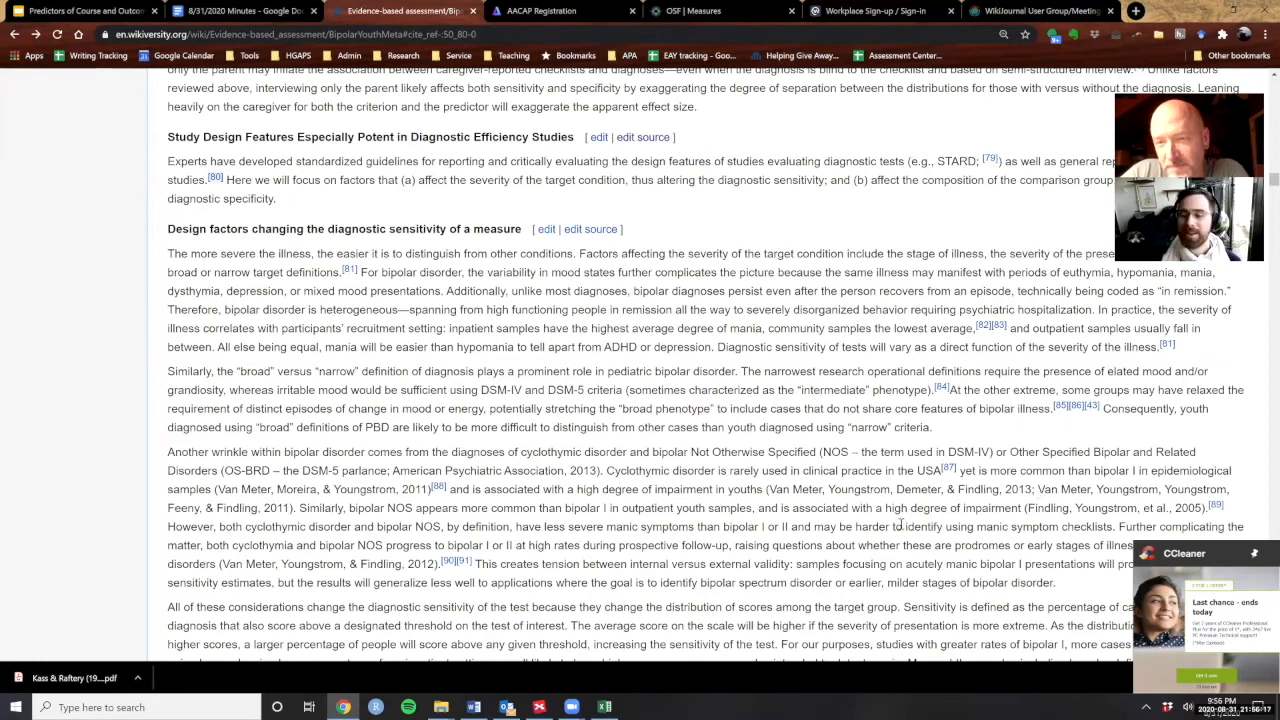
- Open the source of the "Study Design Features" section and copy the DOI 10.1037/0003-066X.63.9.839 from the ":50" reference
click(642, 139)
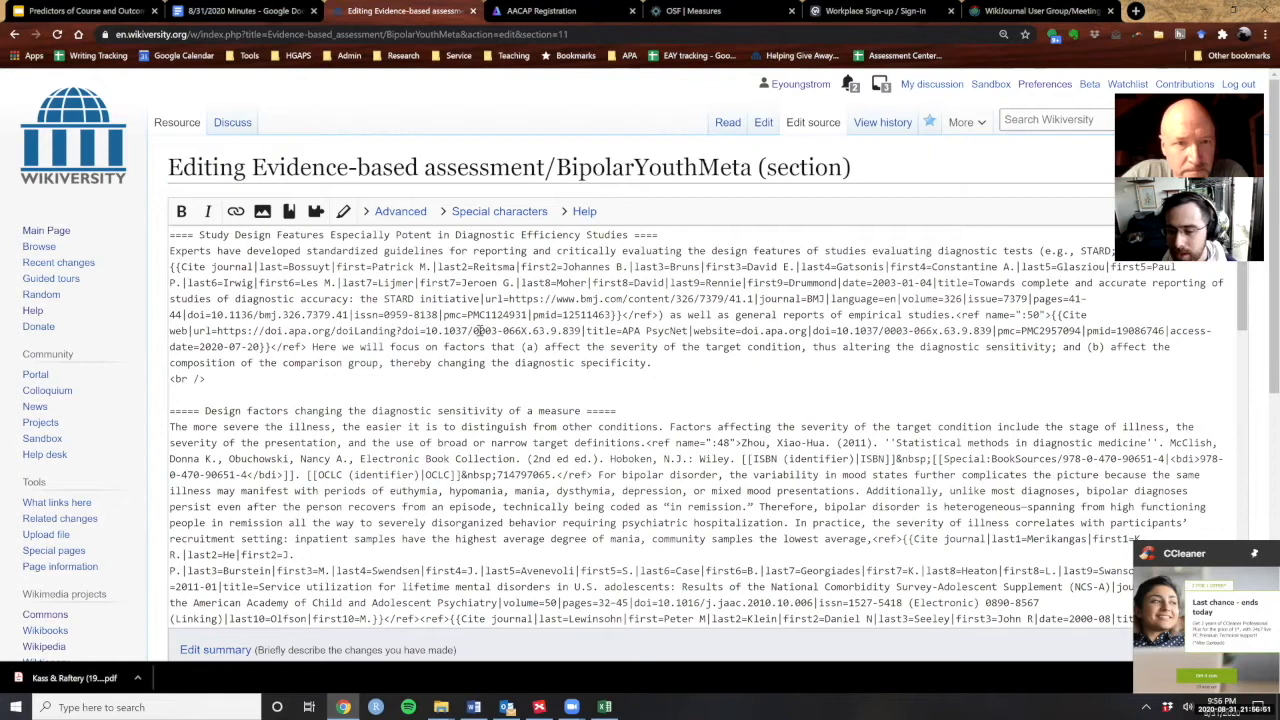
drag(426, 331, 580, 331)
key(ctrl+c)
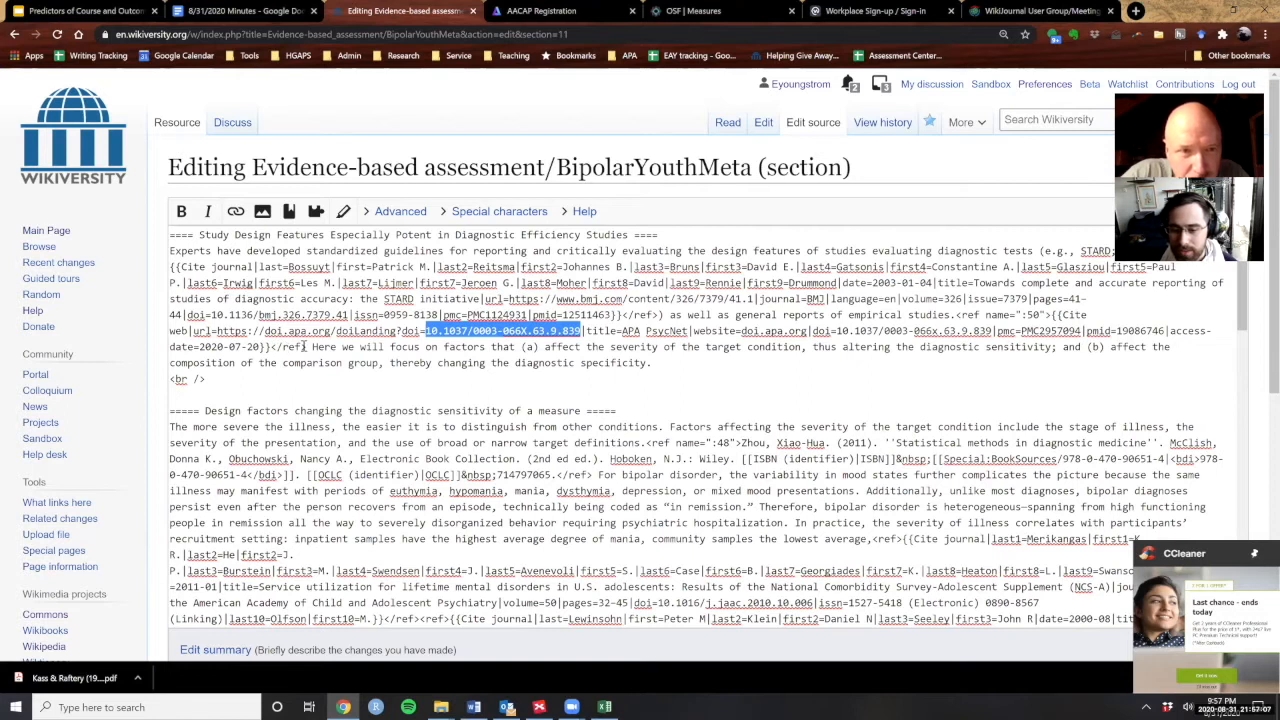
- In visual editing, insert an automatically generated citation for DOI 10.1037/0003-066X.63.9.839 directly after reference 80
click(307, 347)
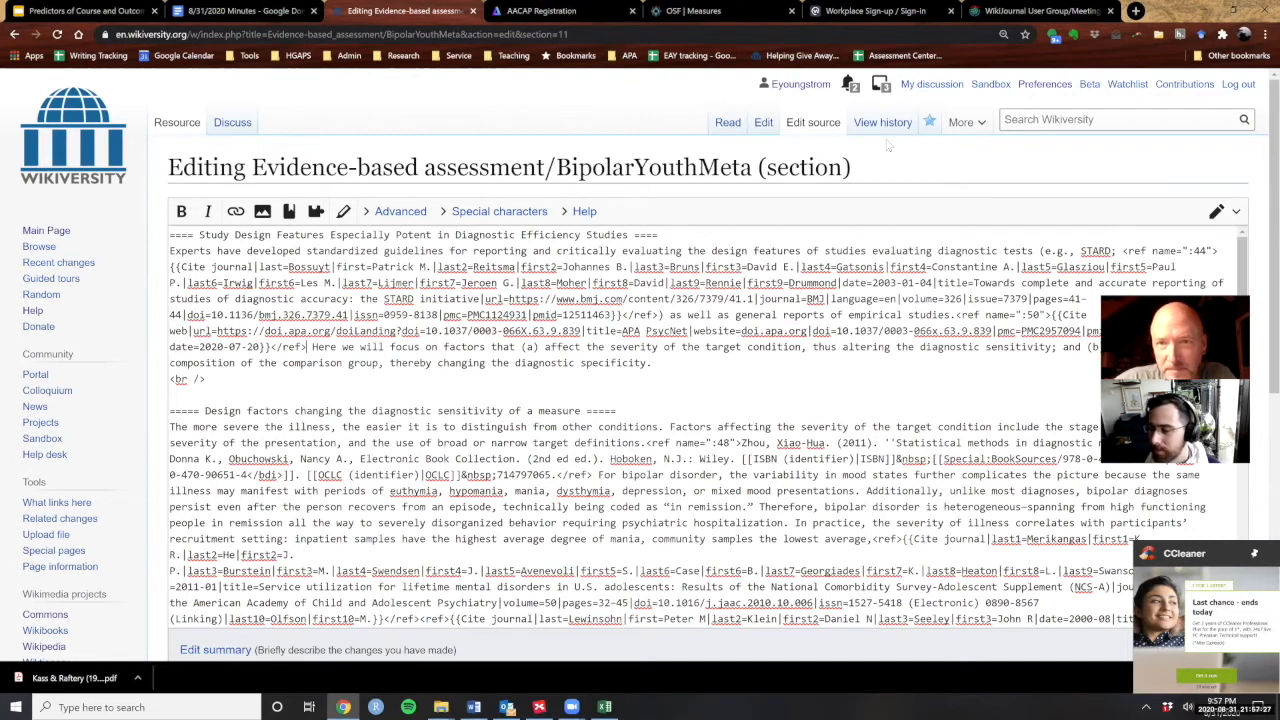
click(764, 123)
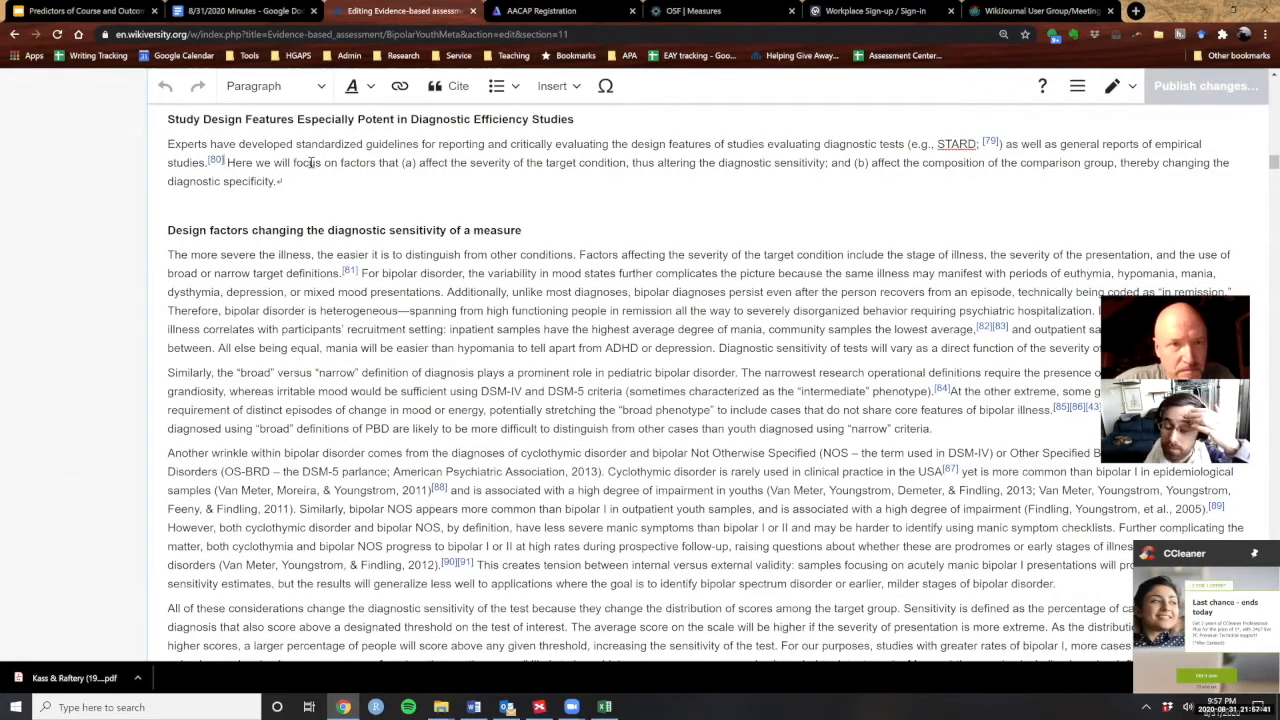
click(460, 95)
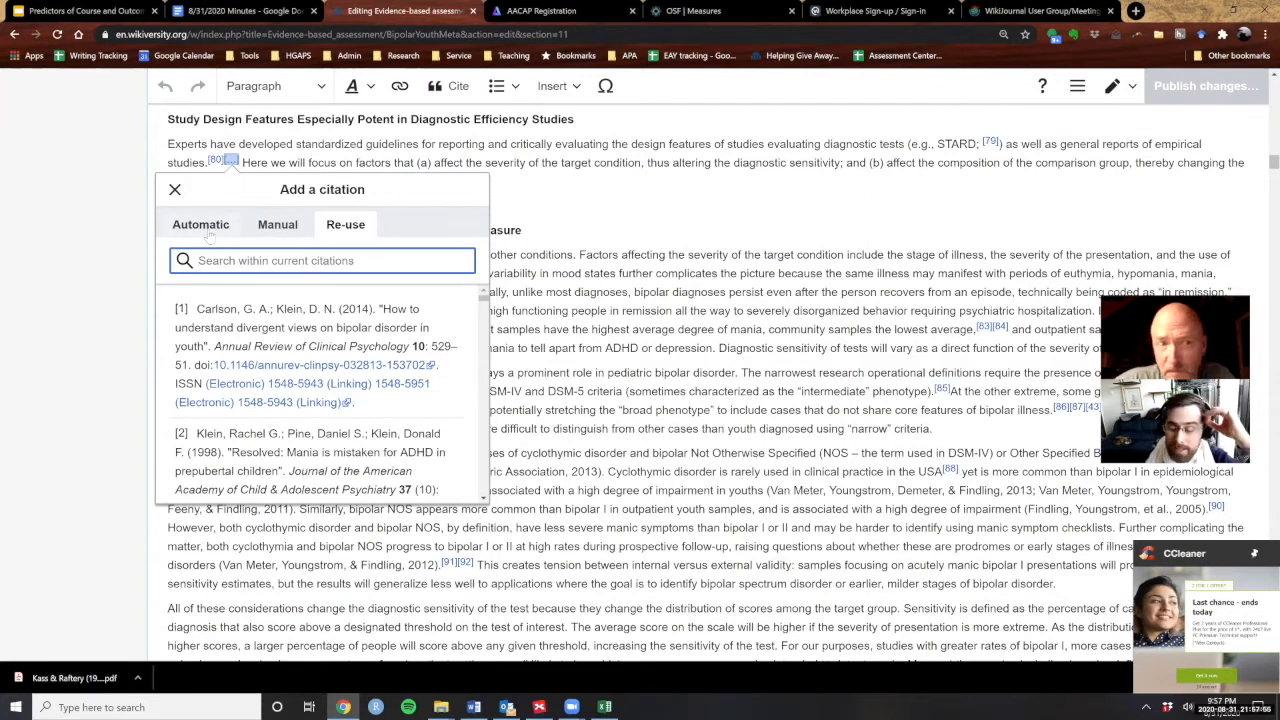
click(206, 228)
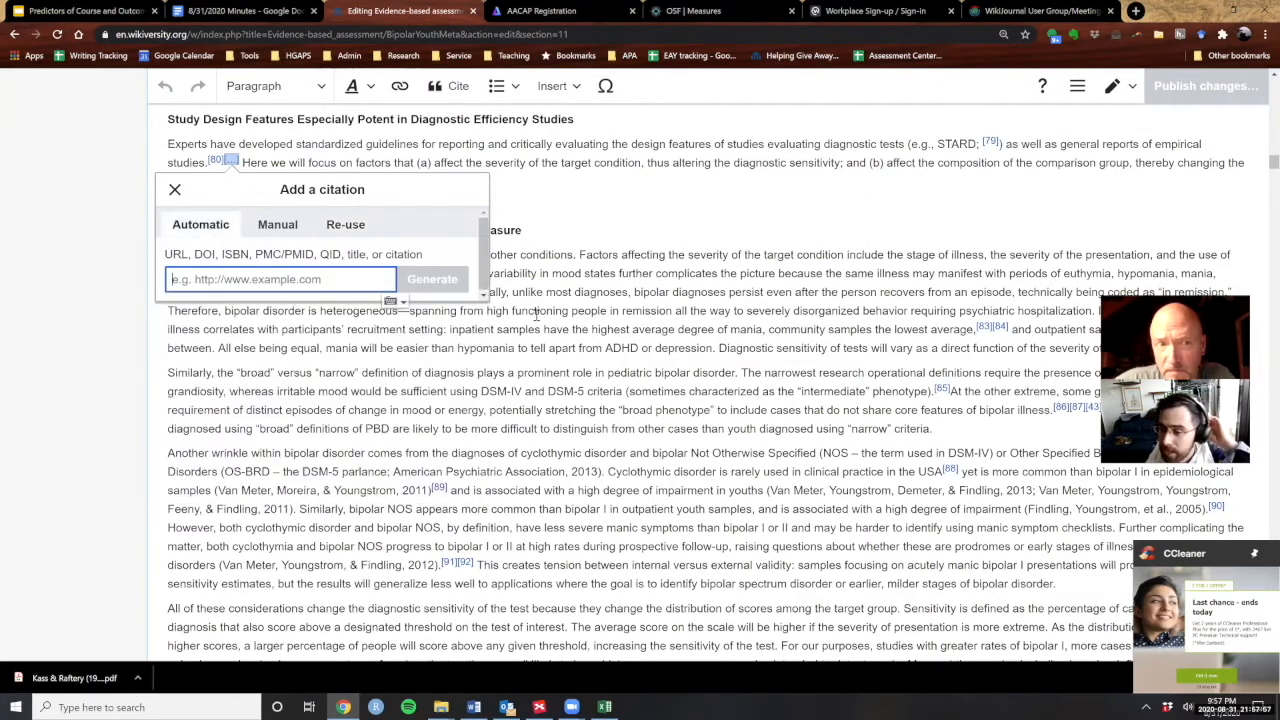
key(ctrl+v)
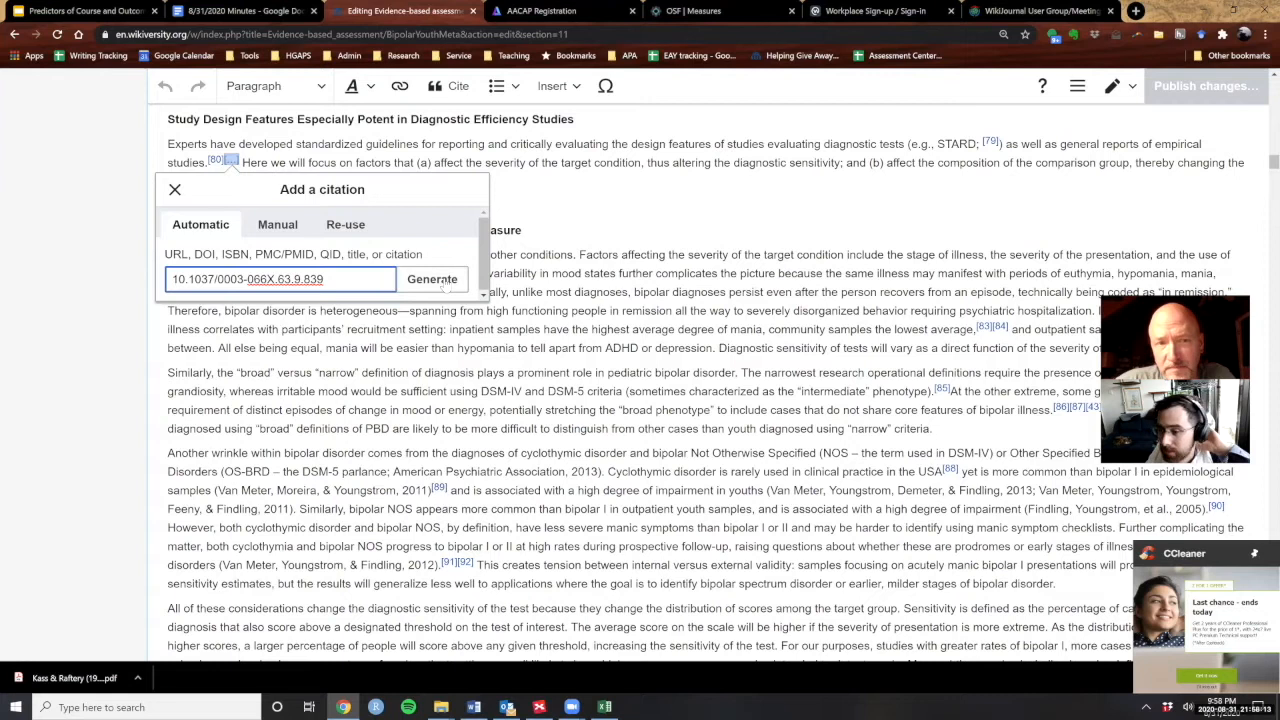
click(444, 285)
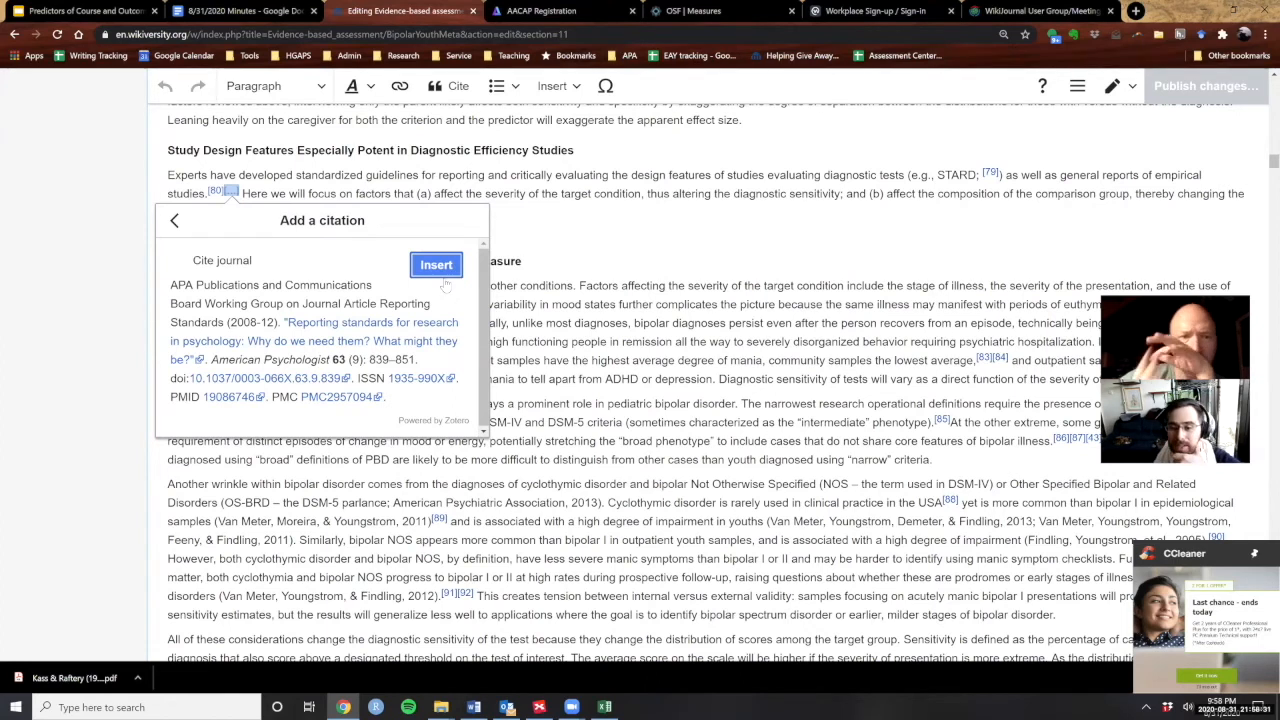
click(440, 266)
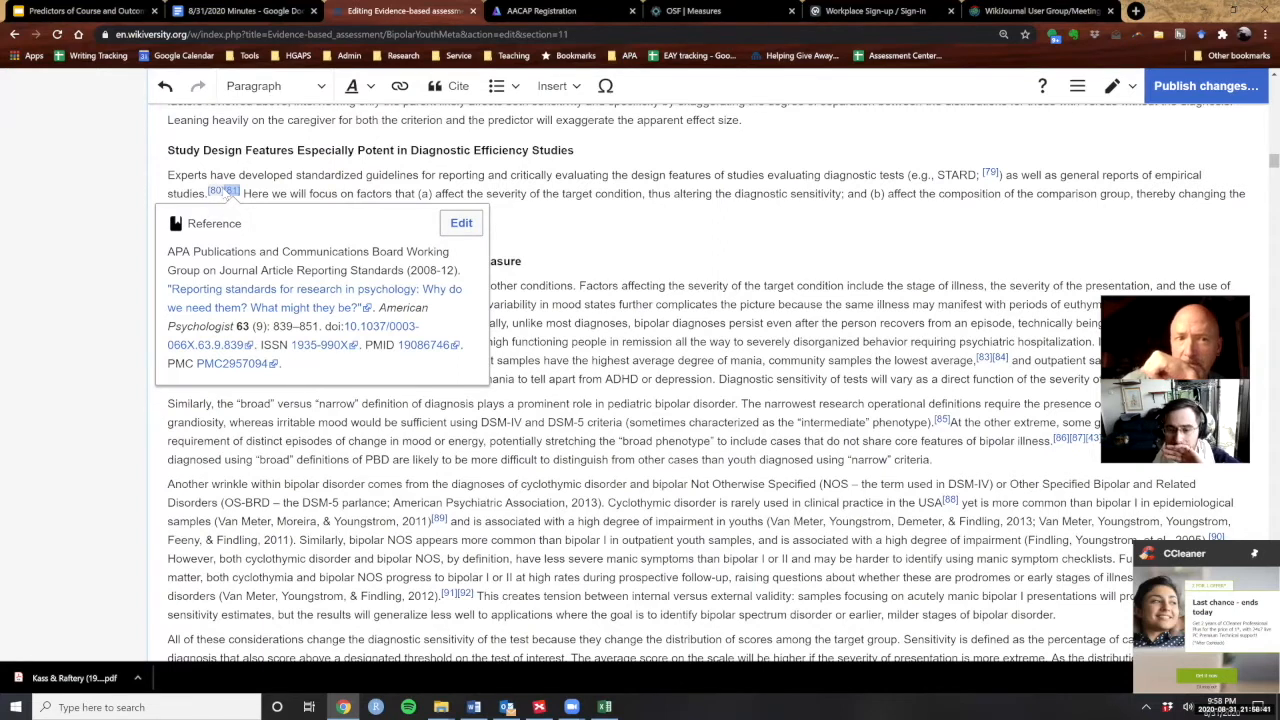
- Check reference 80 and switch the article to source editing to compare its code with the new Cite journal reference
click(215, 191)
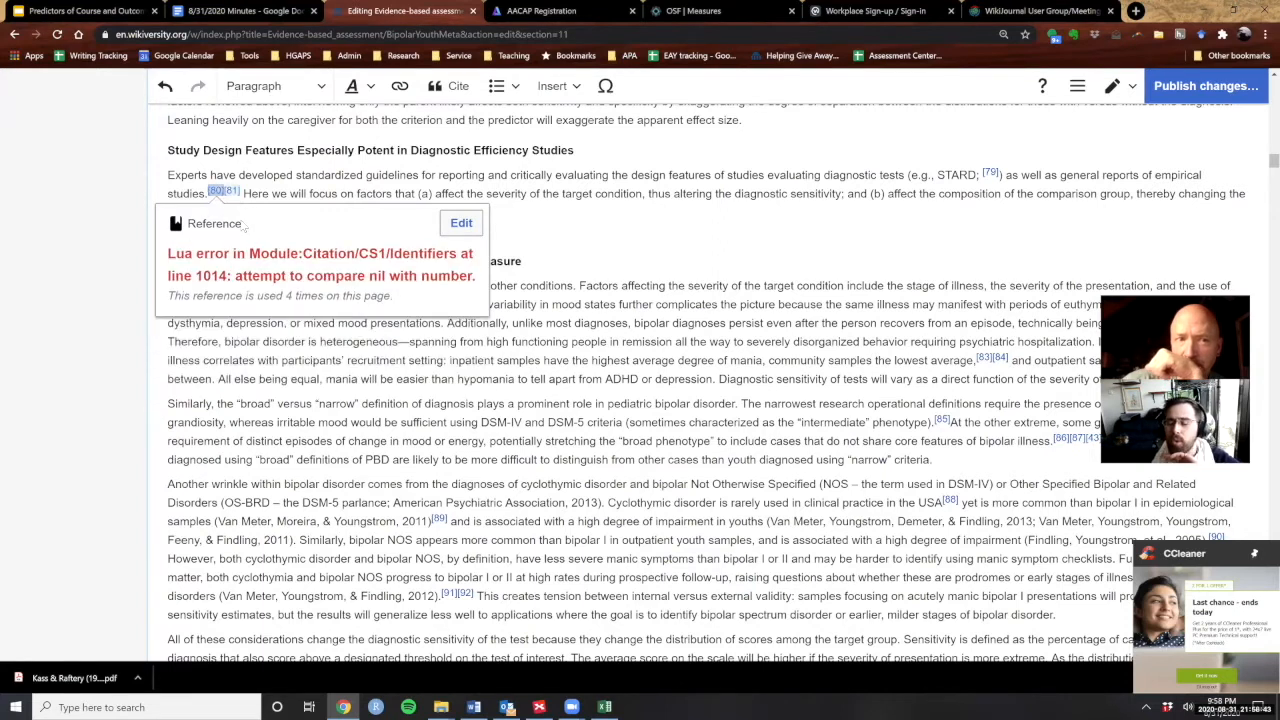
click(611, 252)
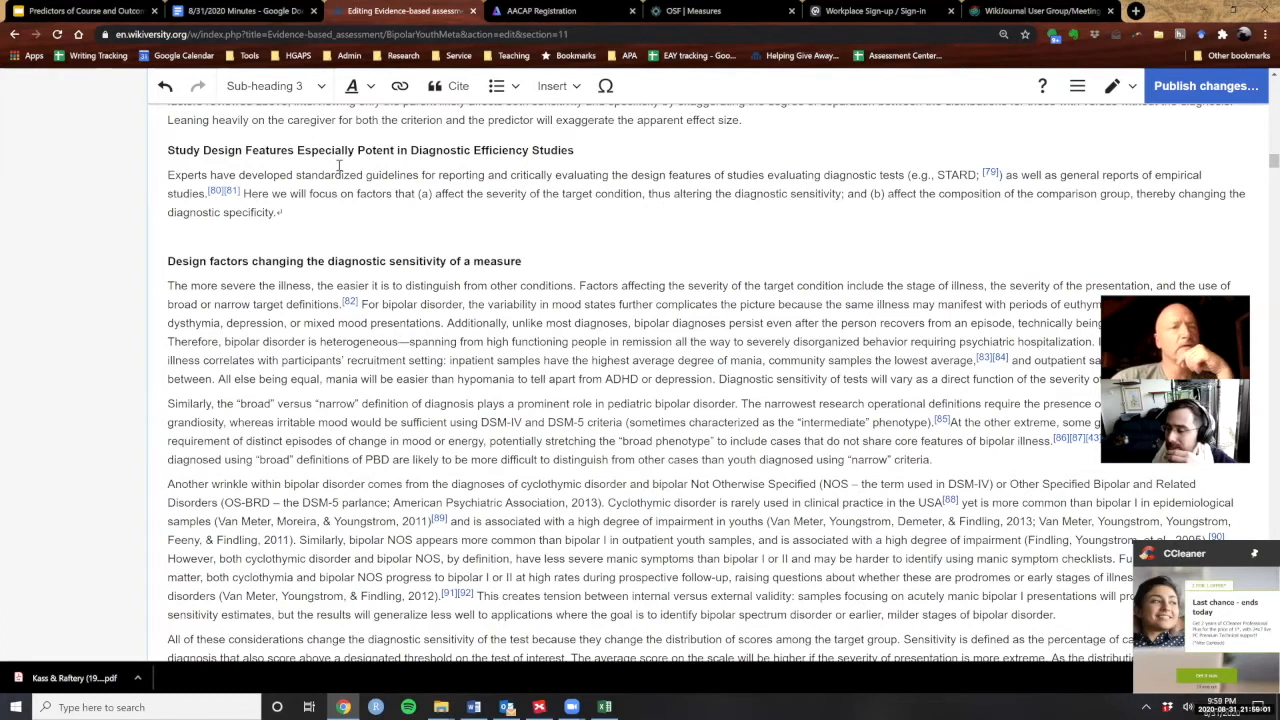
drag(242, 190, 228, 188)
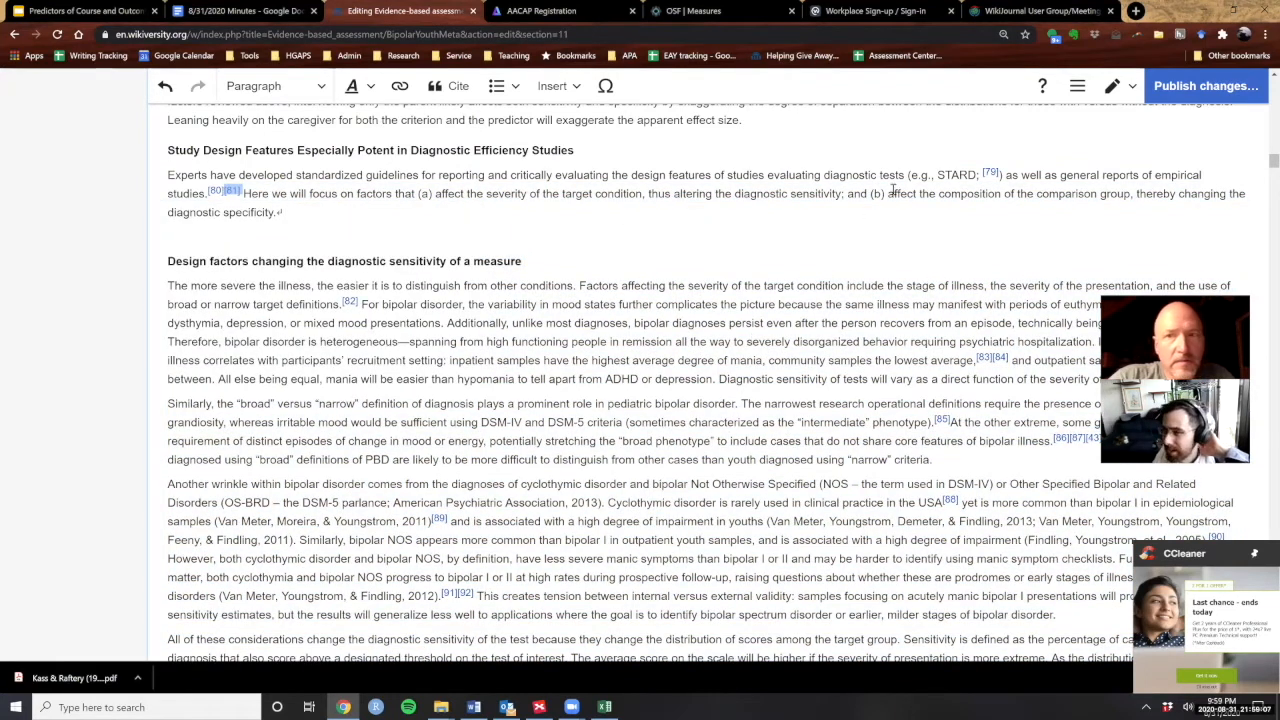
click(1133, 89)
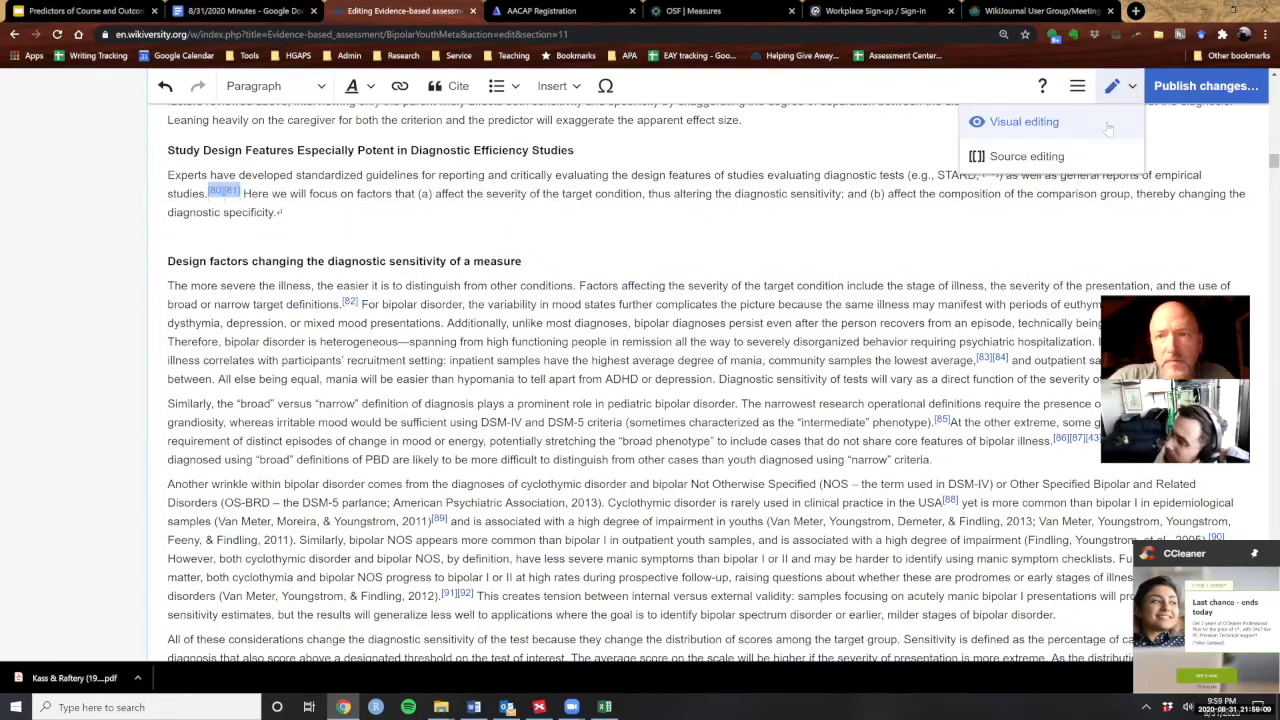
click(1060, 157)
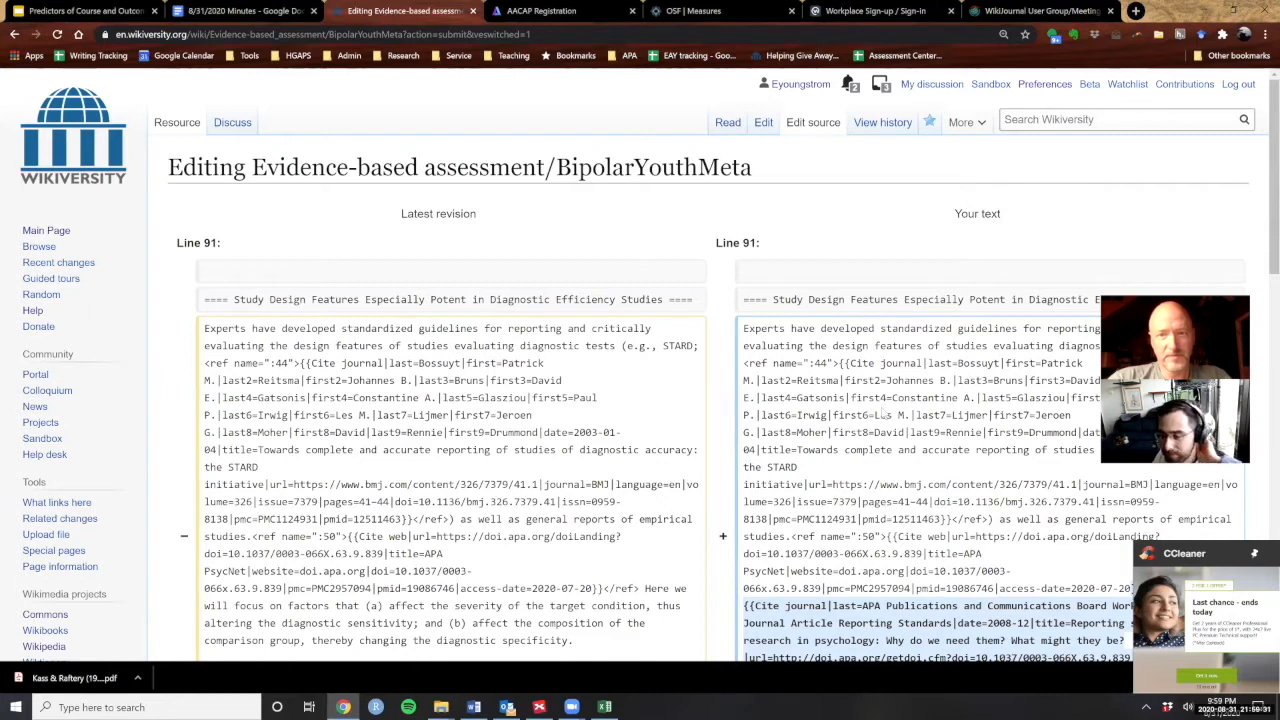
scroll(884, 413, down, 2)
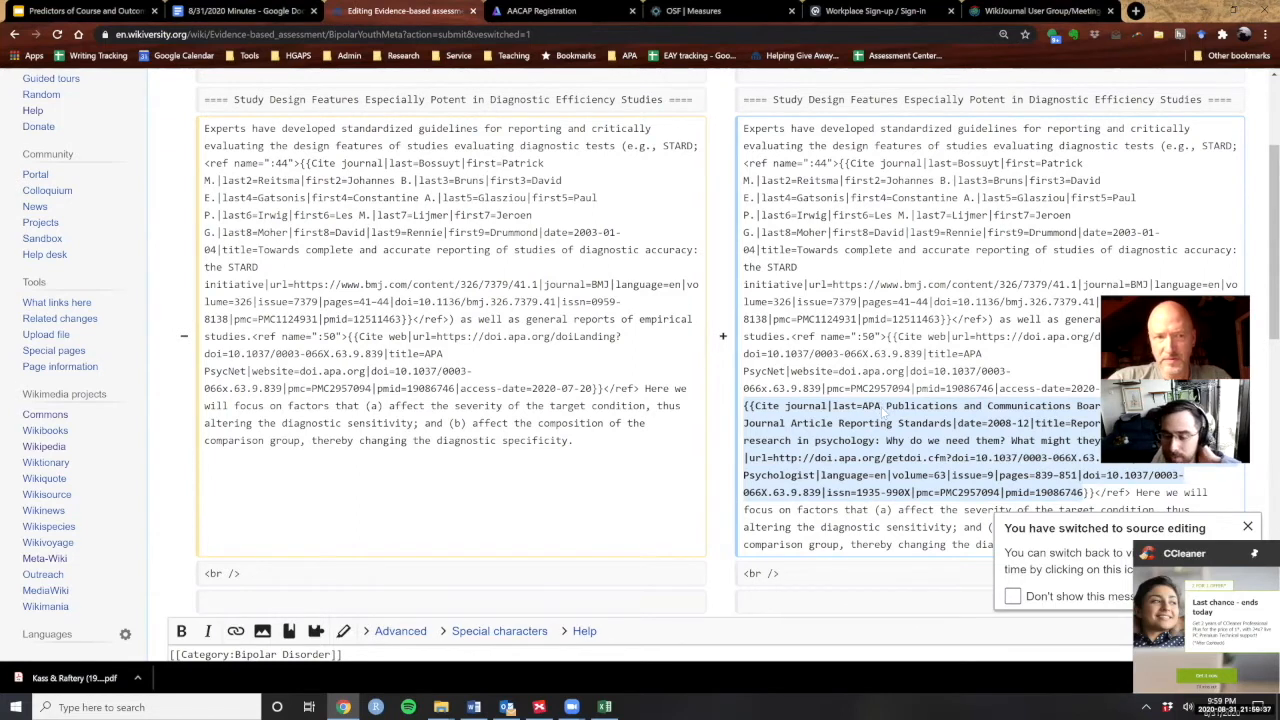
- Find the ":50" reference in the editable source text of "Study Design Features Especially Potent in Diagnostic Efficiency Studies"
scroll(884, 410, down, 1)
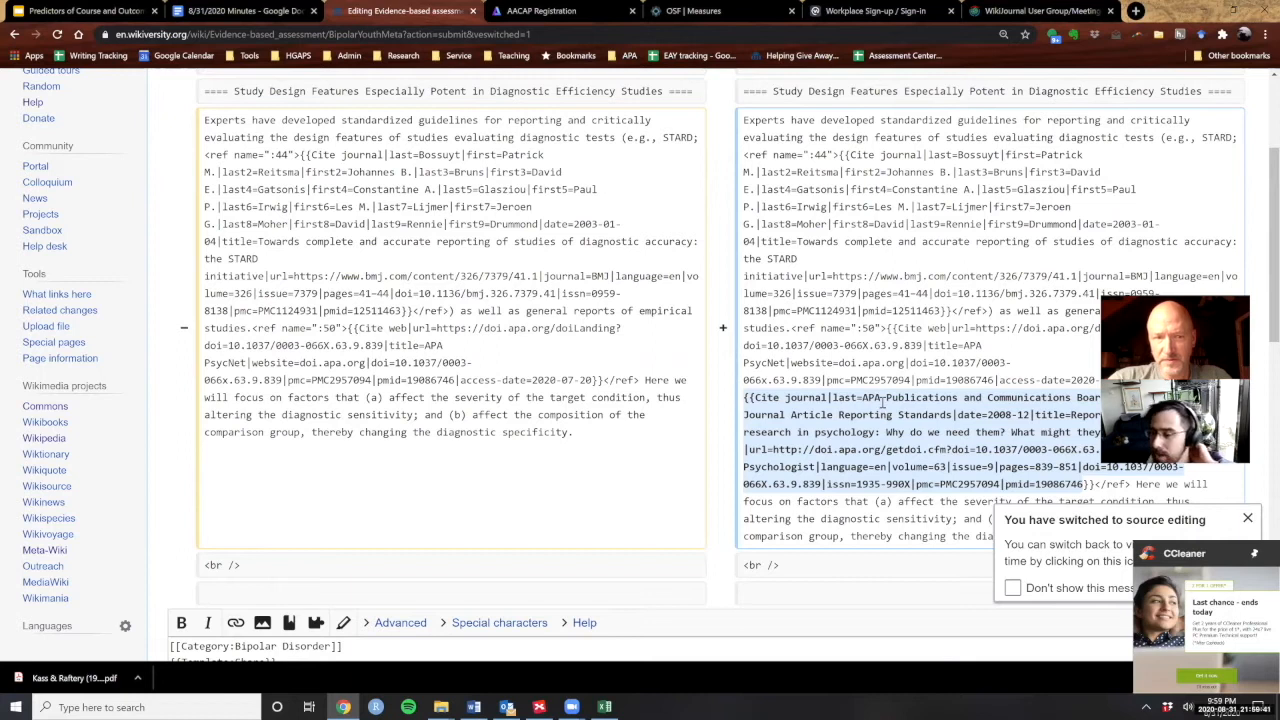
scroll(883, 403, down, 1)
scroll(883, 403, down, 2)
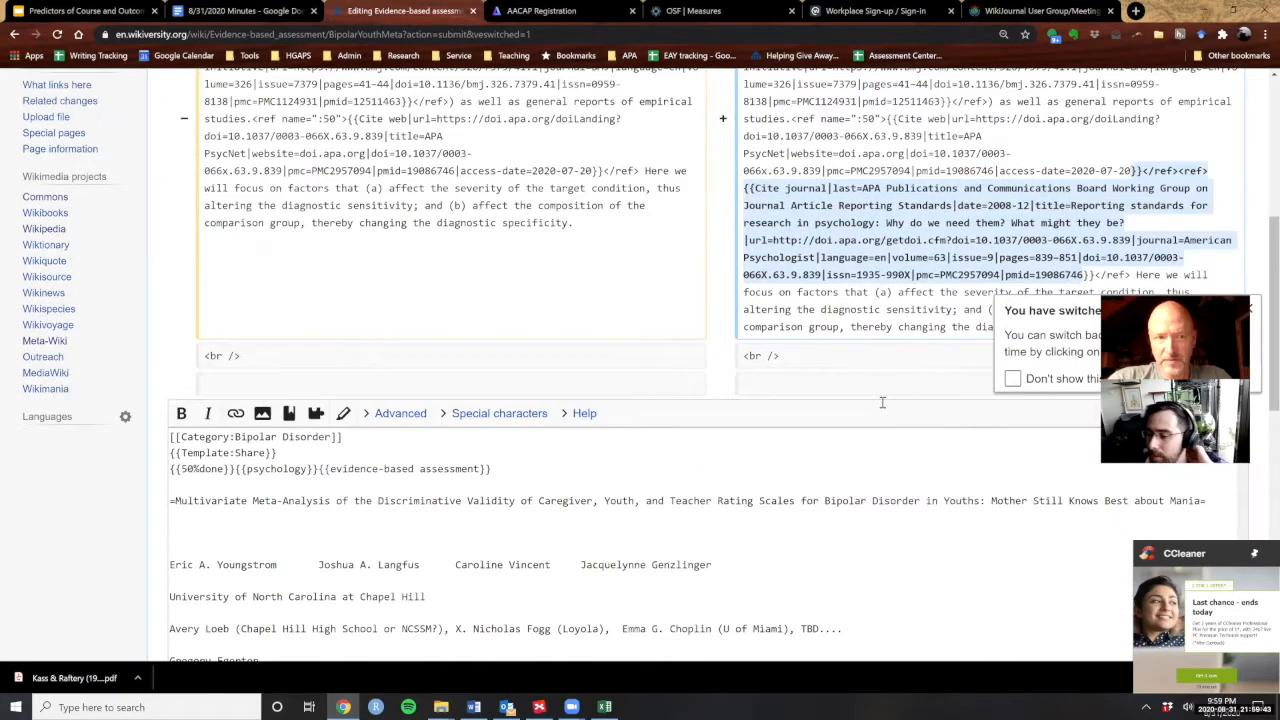
scroll(883, 403, down, 2)
scroll(883, 403, down, 1)
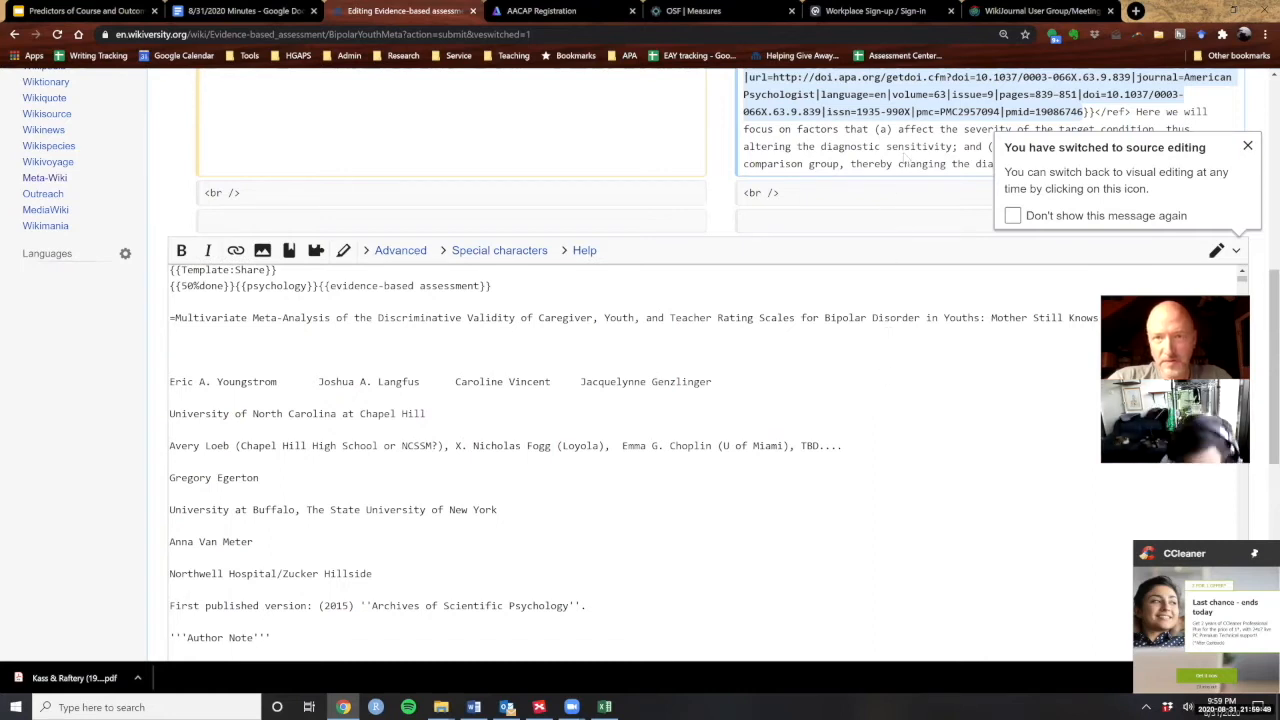
scroll(903, 155, up, 1)
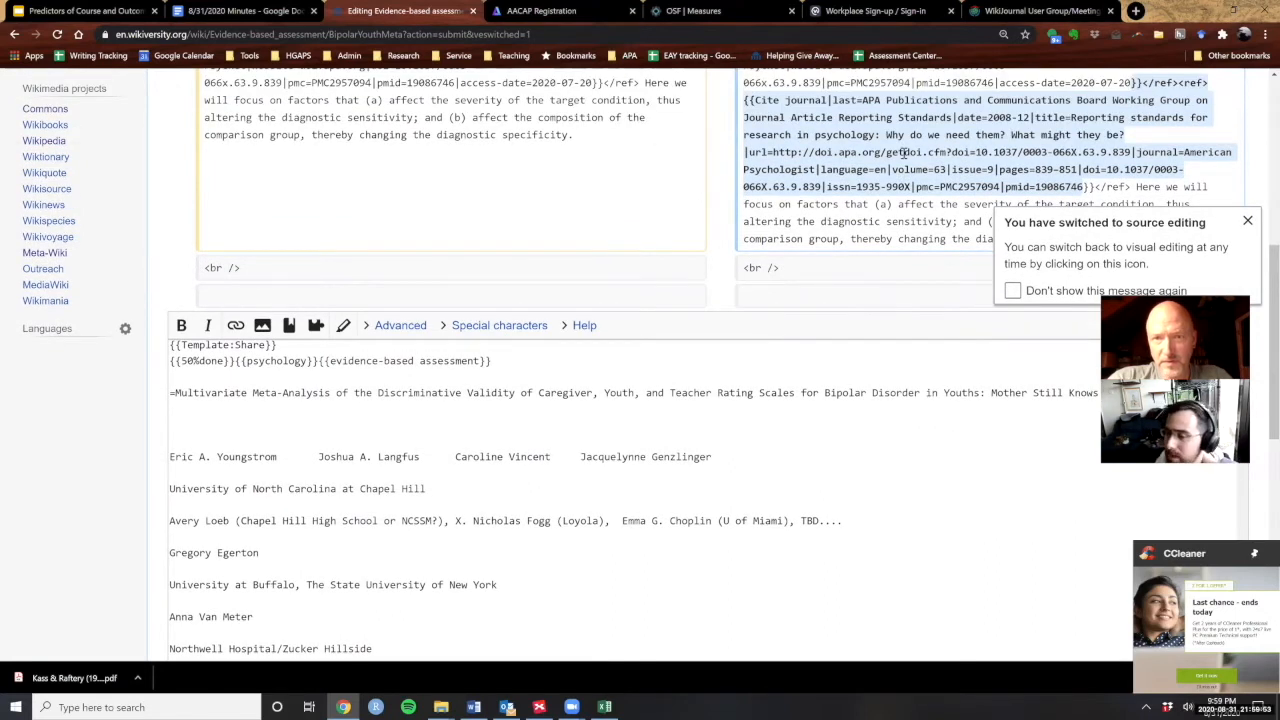
scroll(903, 155, up, 1)
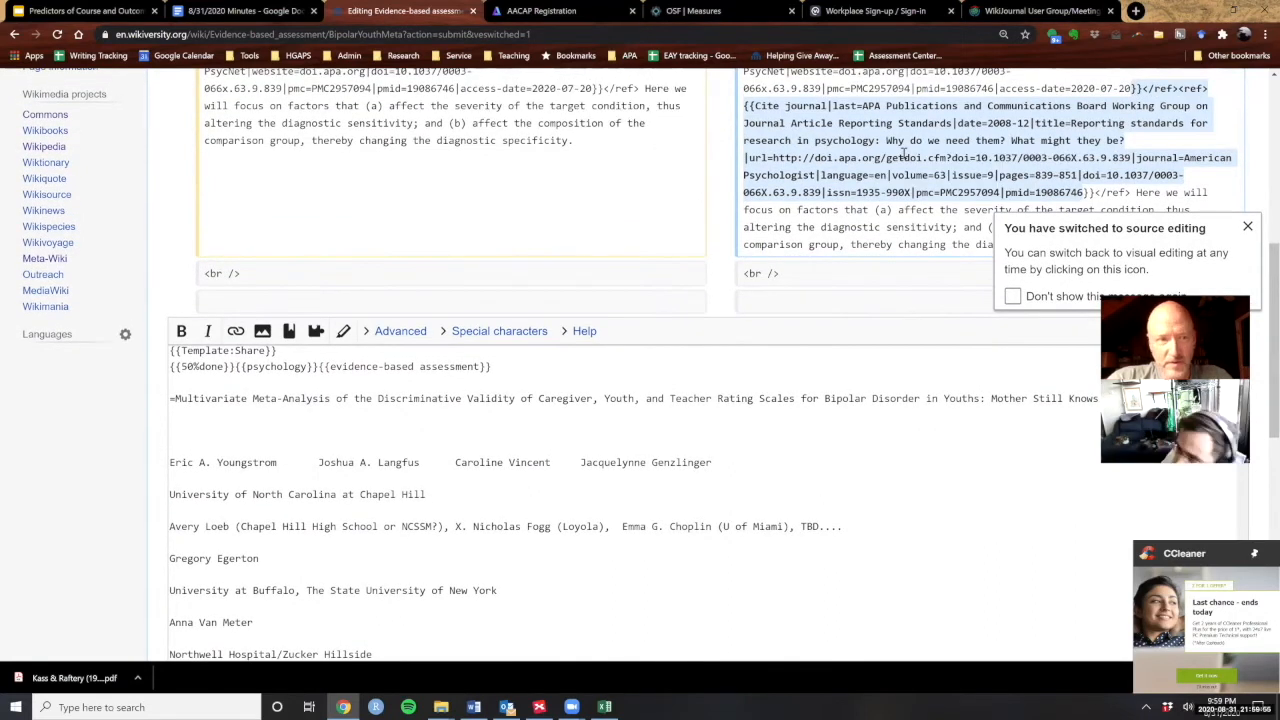
click(880, 472)
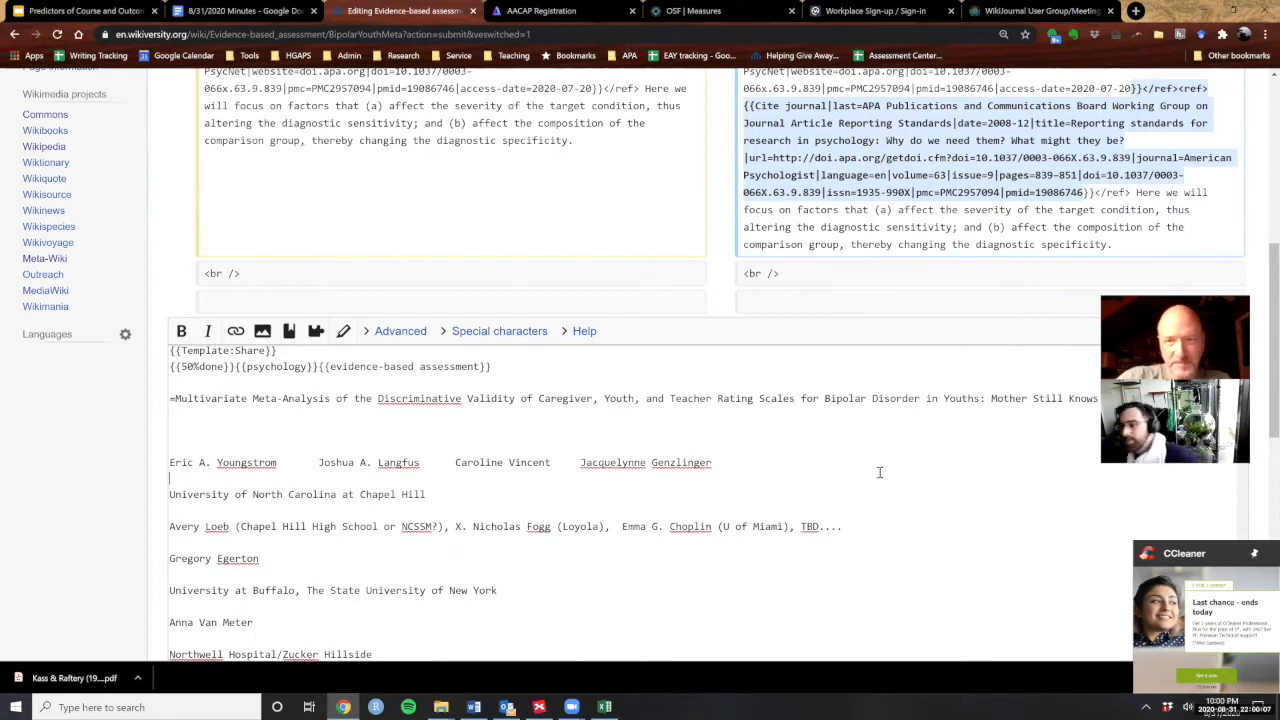
key(ctrl+f)
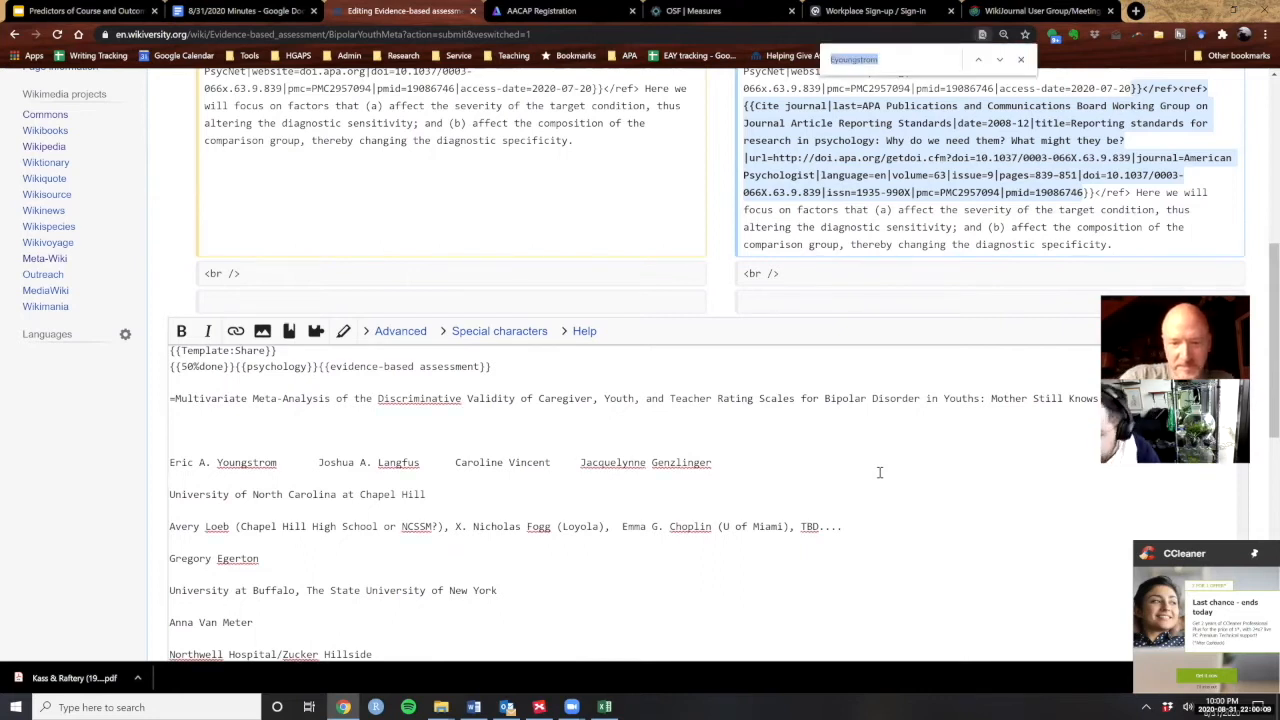
text(:50)
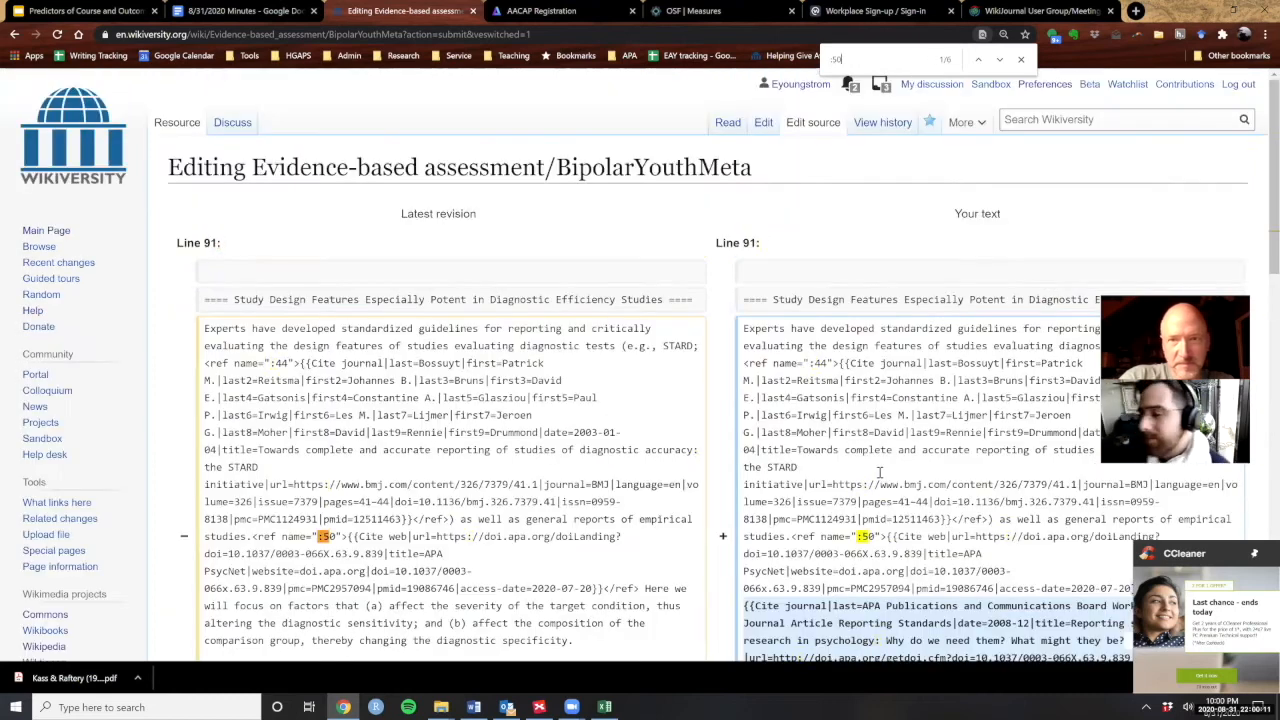
key(Return)
key(Return)
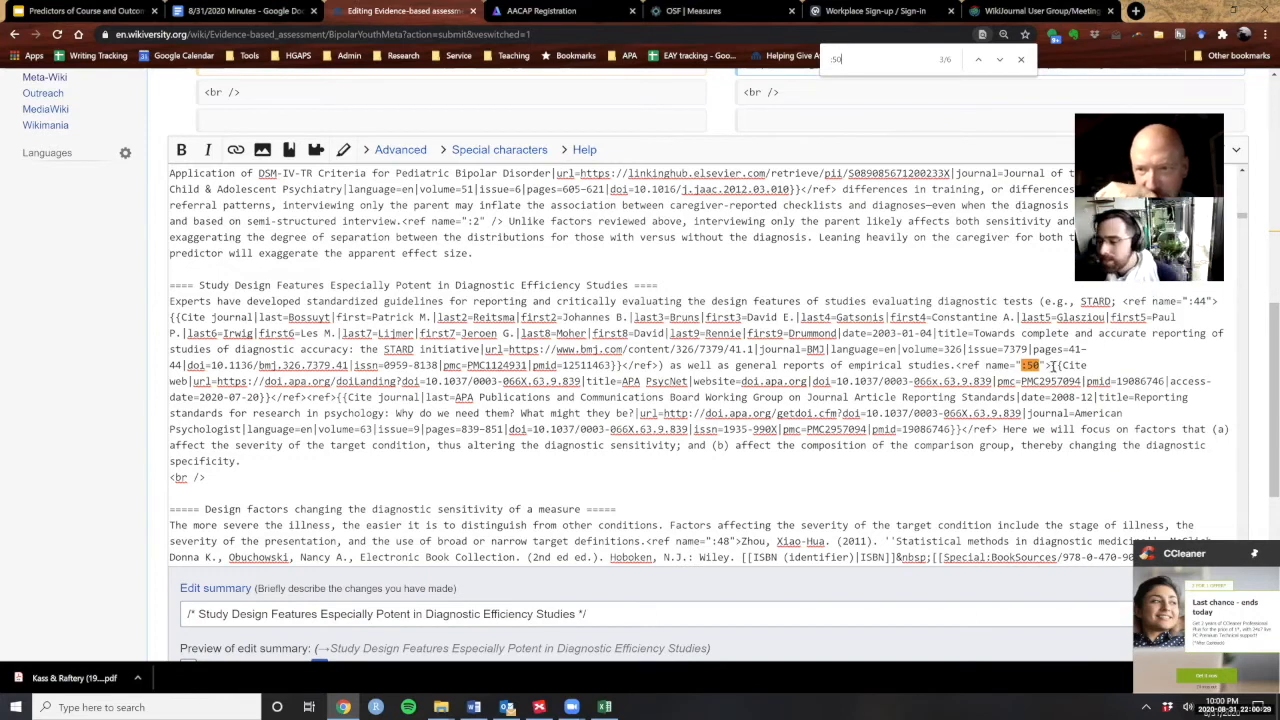
- Delete the old Cite web template and the following "</ref><ref>" tags, so the ":50" reference name directly precedes the new Cite journal template
drag(1052, 366, 1063, 397)
drag(872, 400, 307, 398)
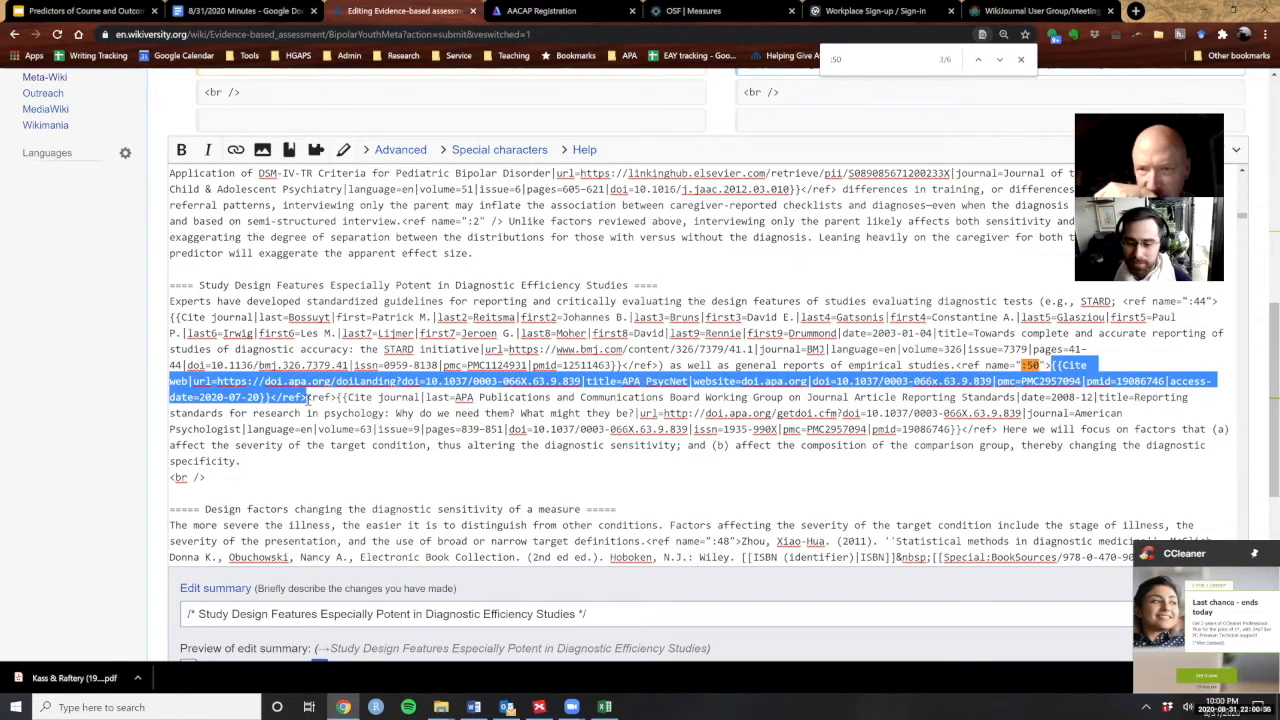
drag(307, 398, 338, 398)
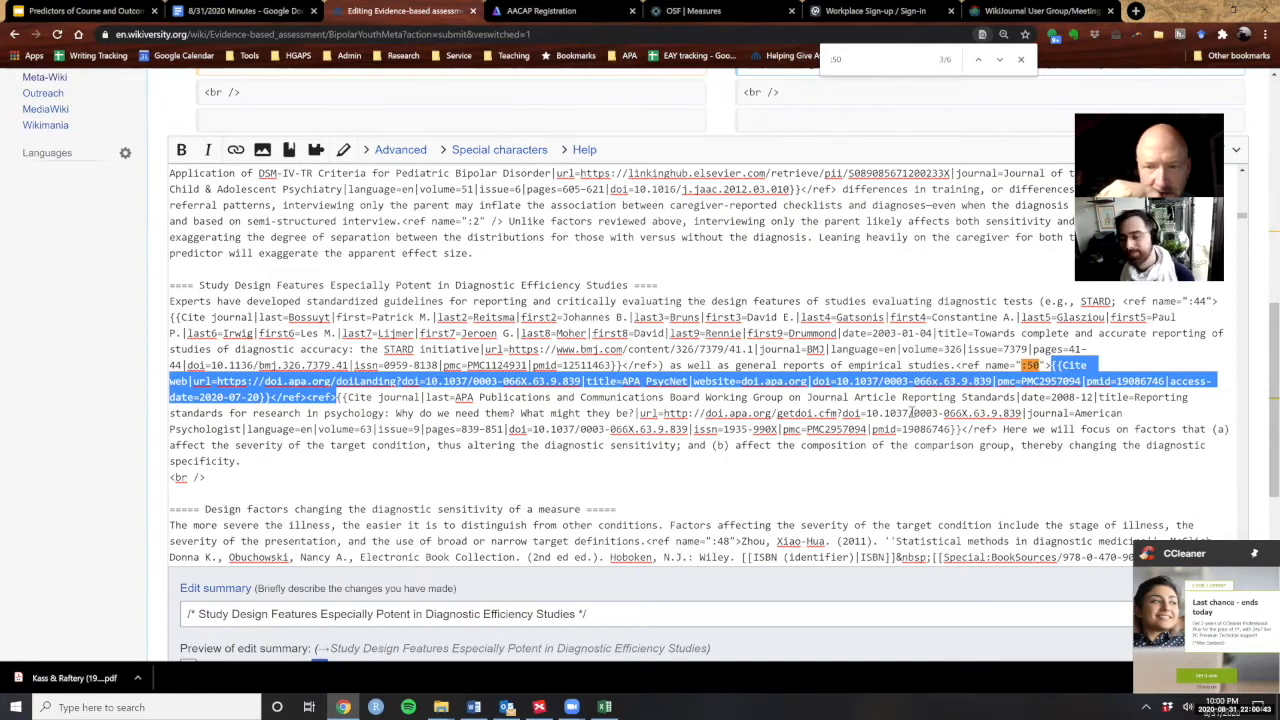
key(BackSpace)
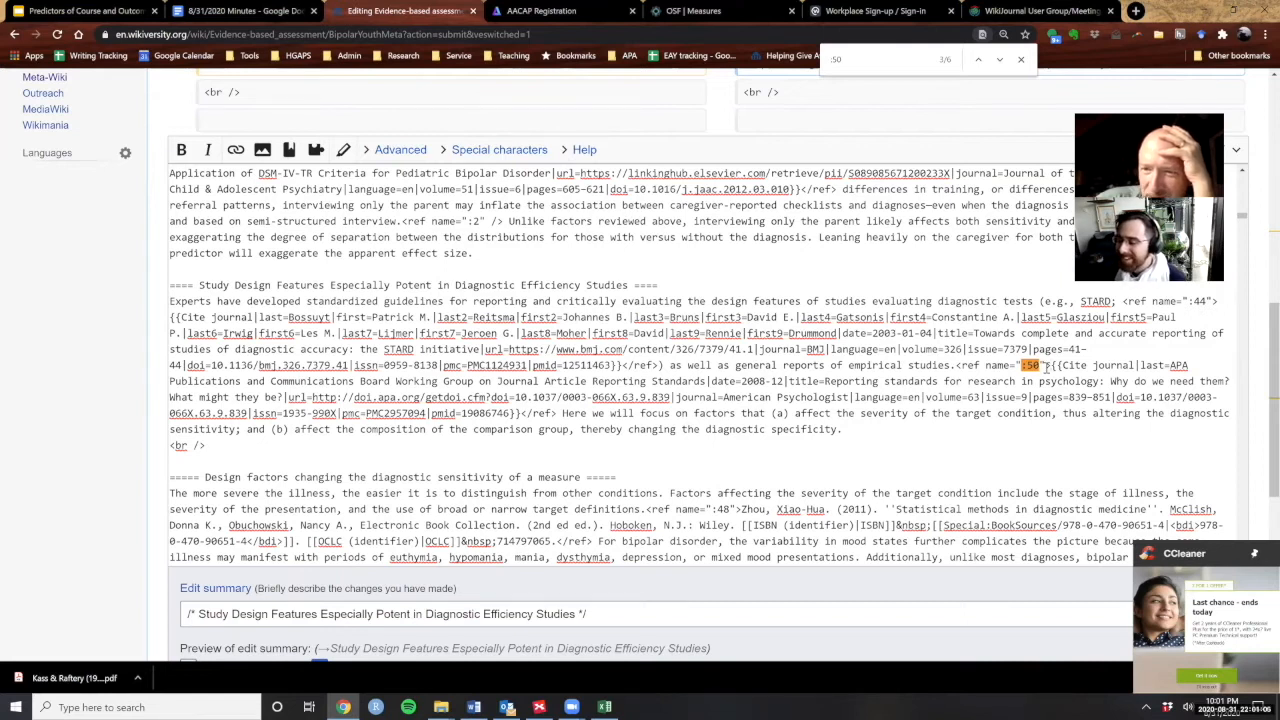
- Append a note about being taught "how to manually fix a ref" to the edit summary and publish the changes
click(688, 613)
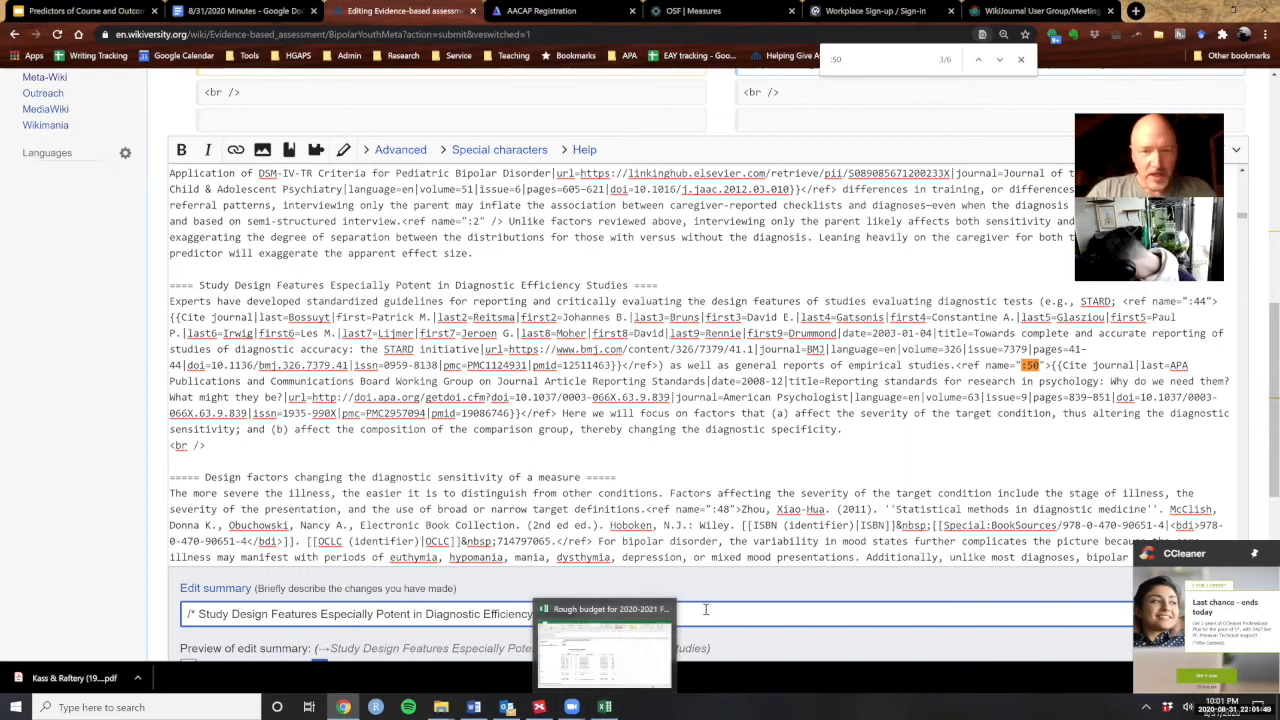
text(T)
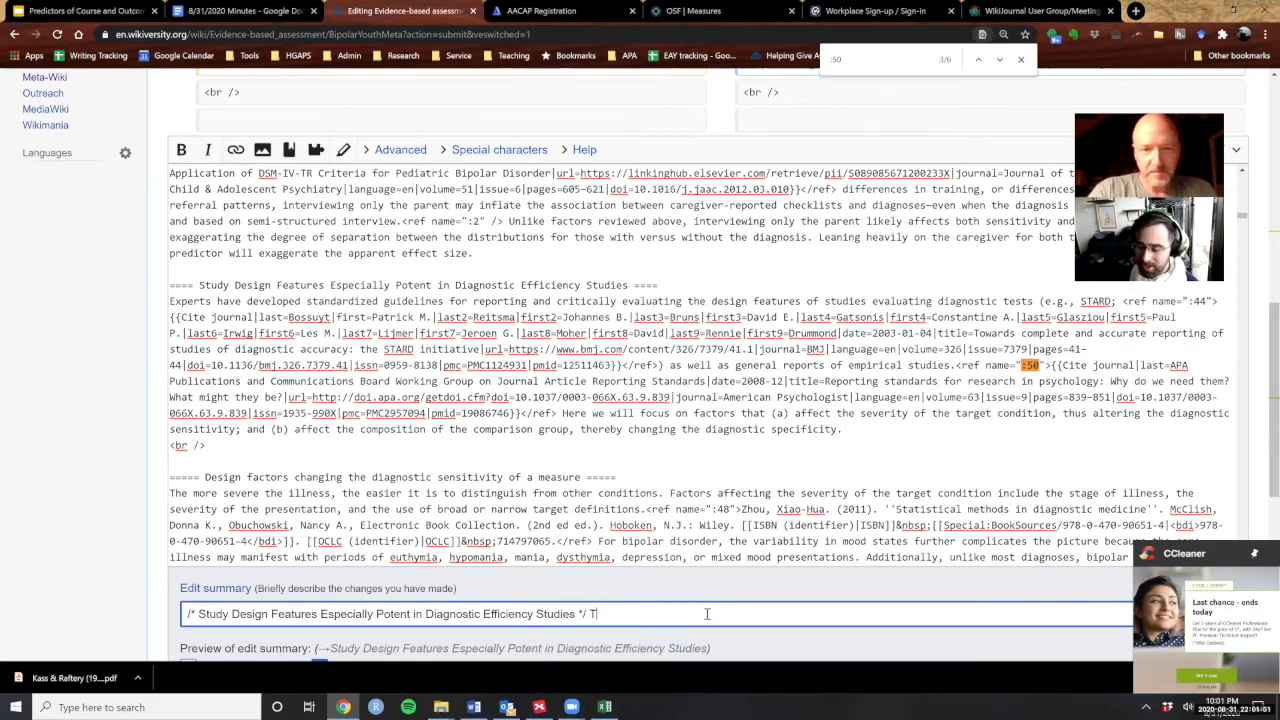
text(homas teaching EAY how to m)
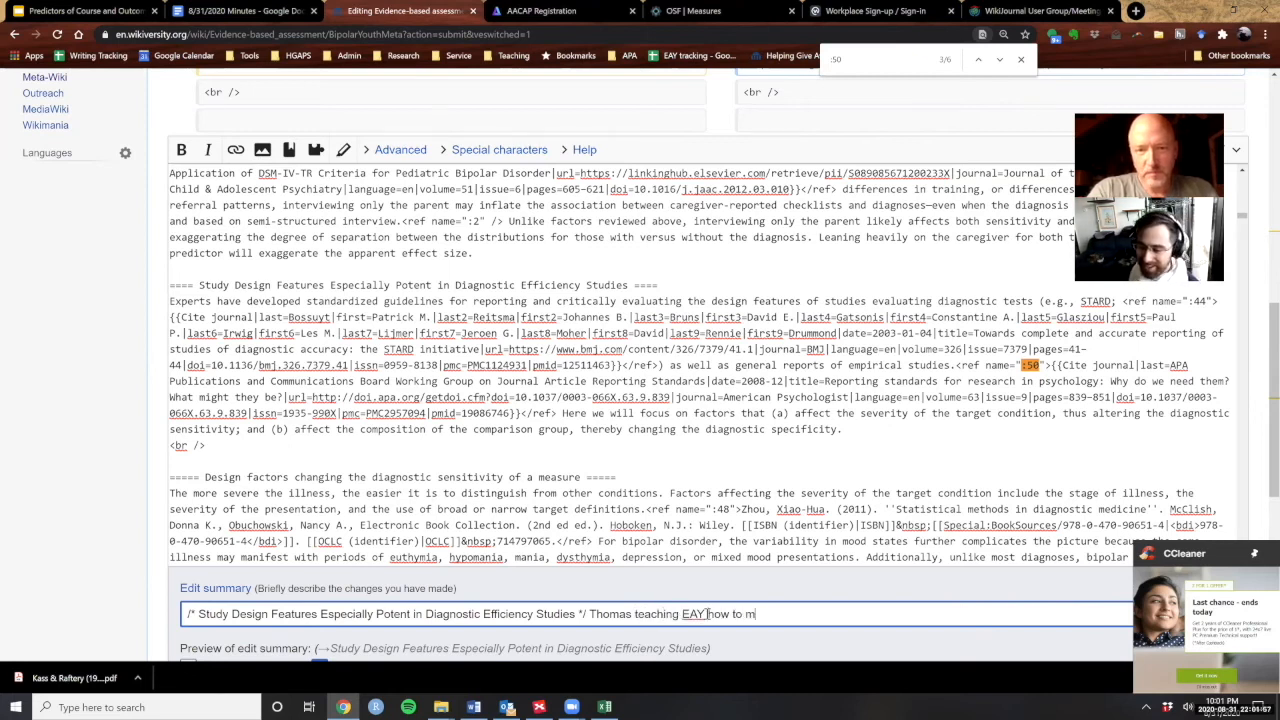
text(anually fix)
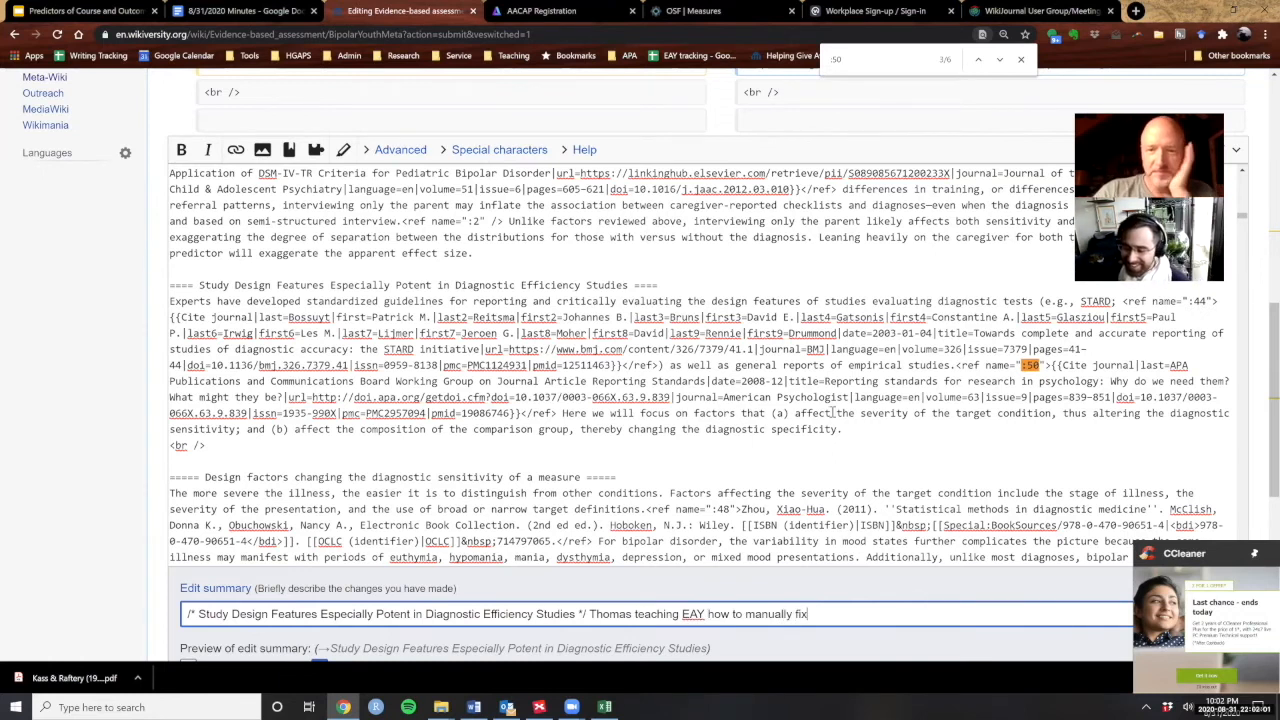
text( a ref)
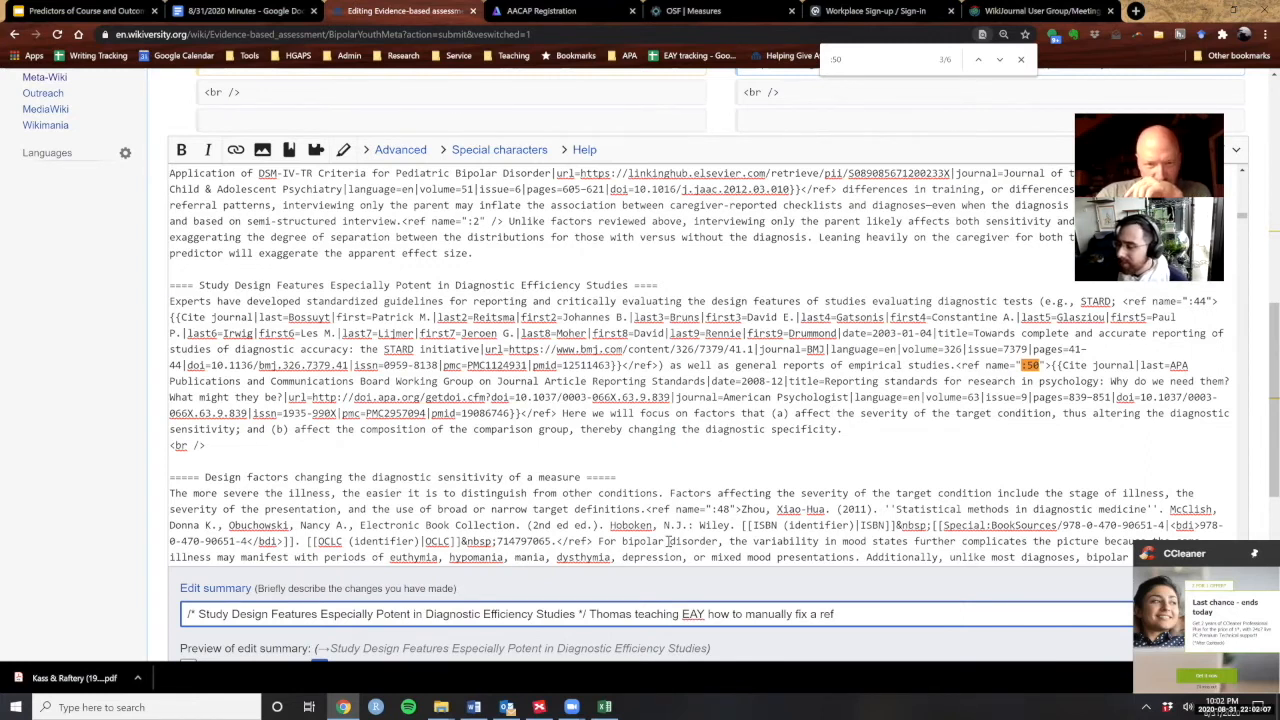
scroll(668, 541, down, 5)
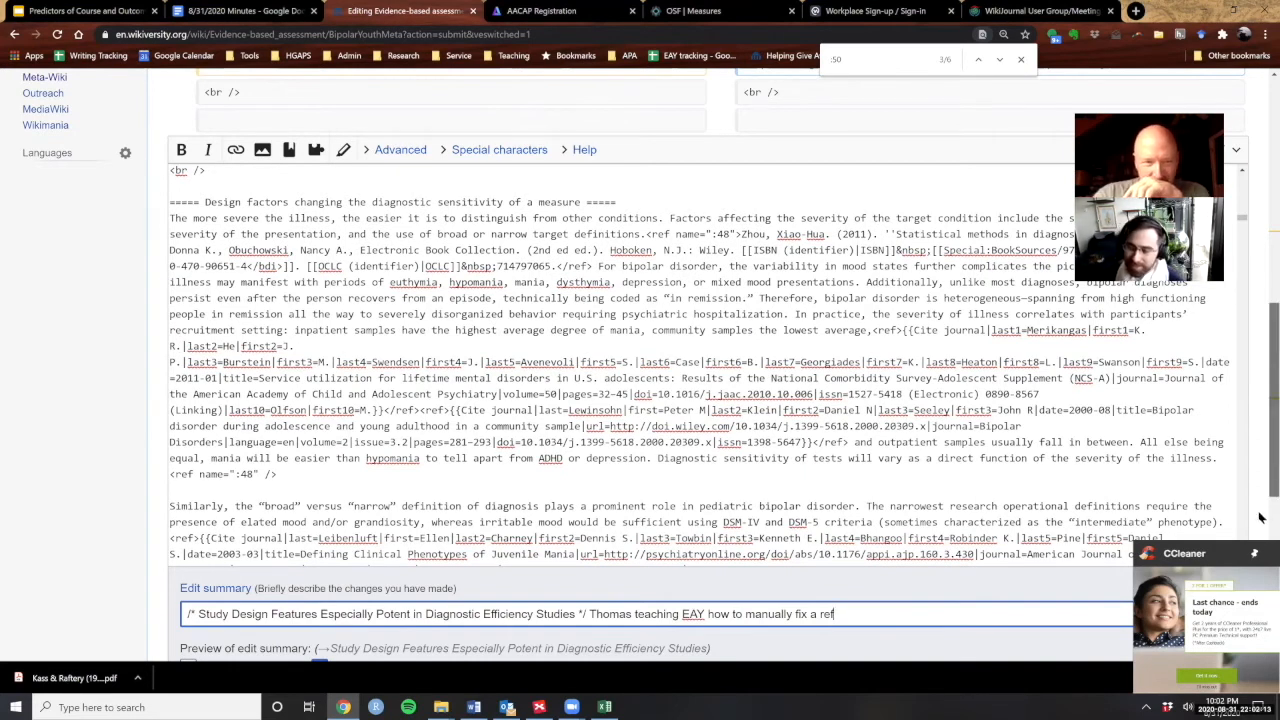
scroll(1262, 530, down, 2)
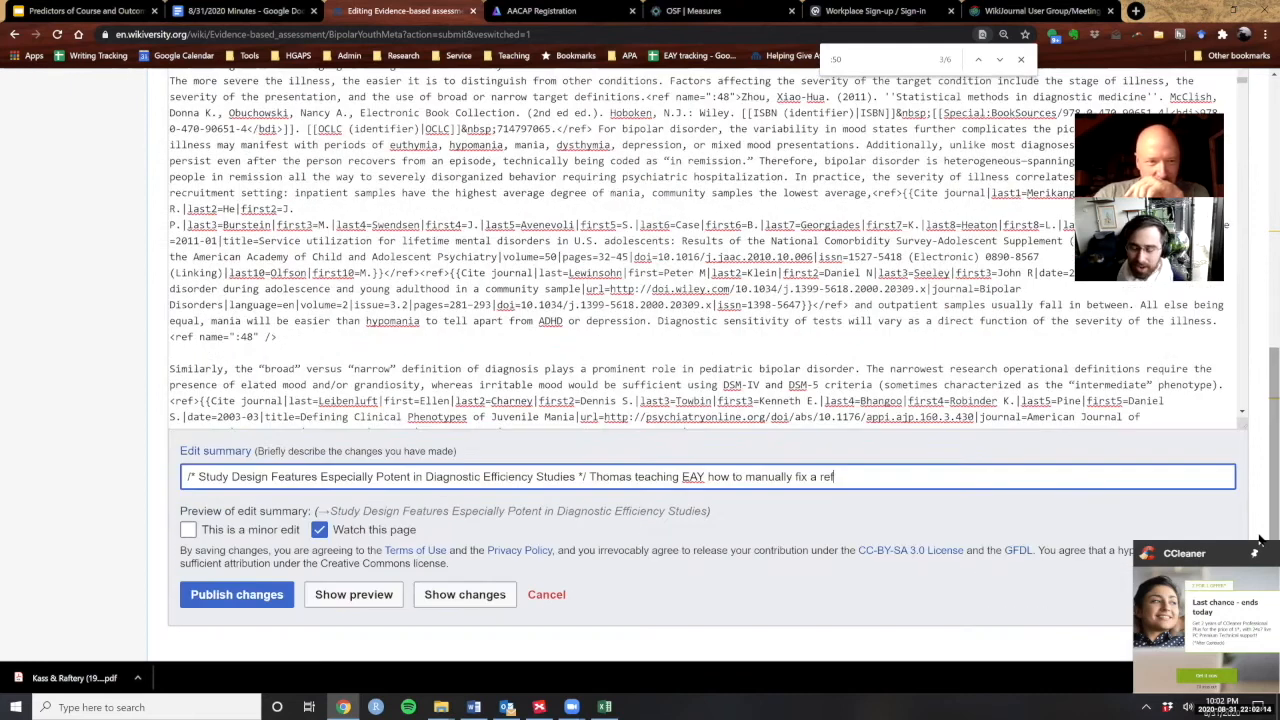
click(279, 596)
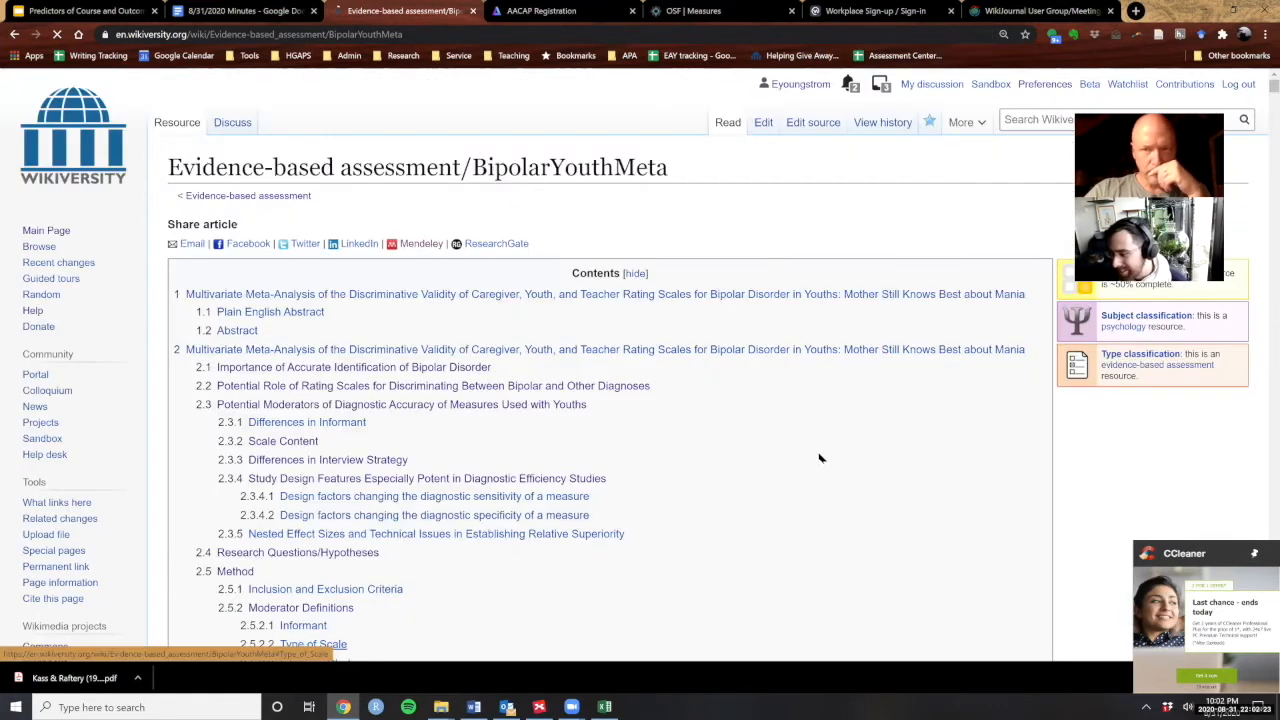
- Search the published article for "mendeley"
scroll(853, 432, down, 2)
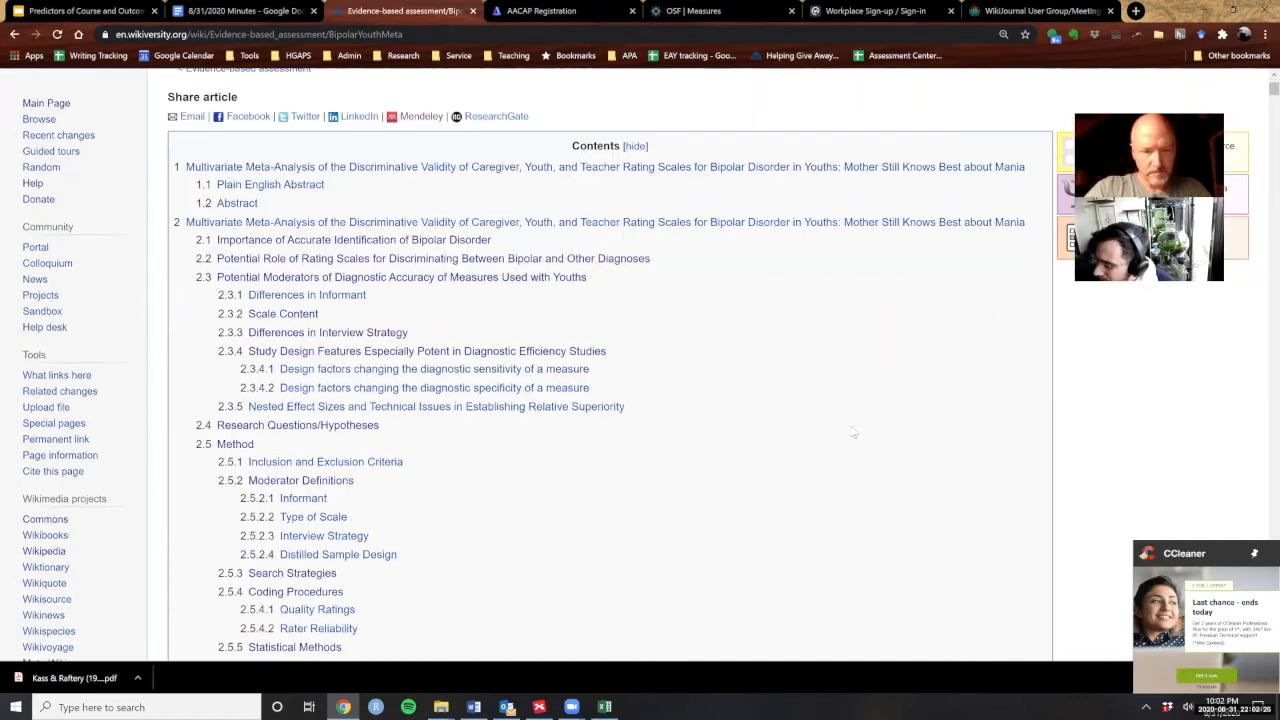
key(ctrl+f)
text(me)
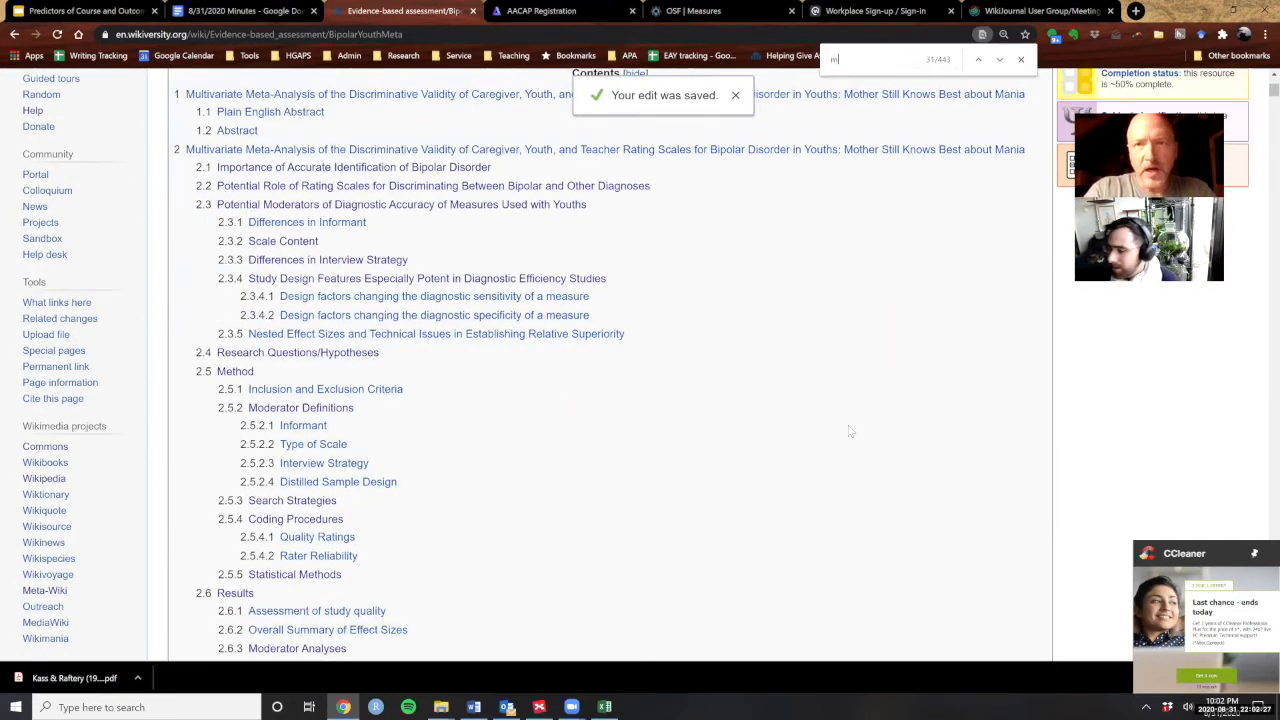
text(ndeley)
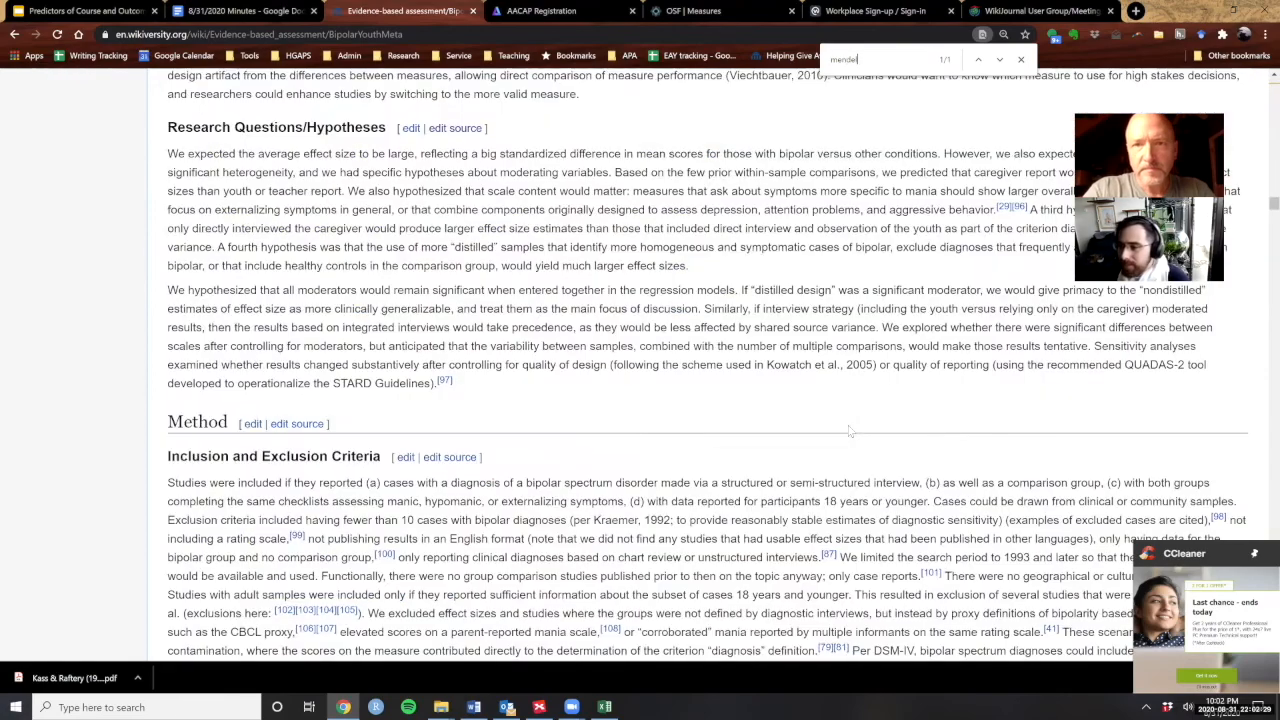